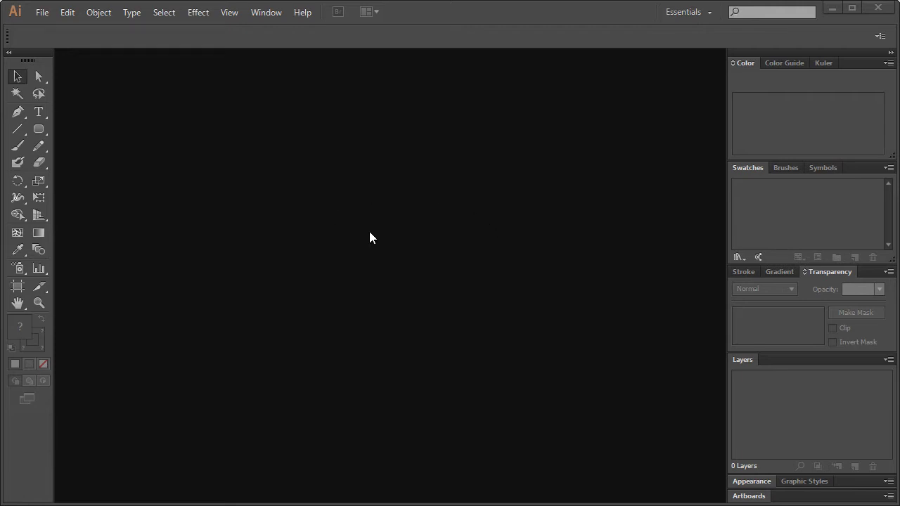
- Open the dclogo.ai file from the project folder
click(42, 12)
click(62, 60)
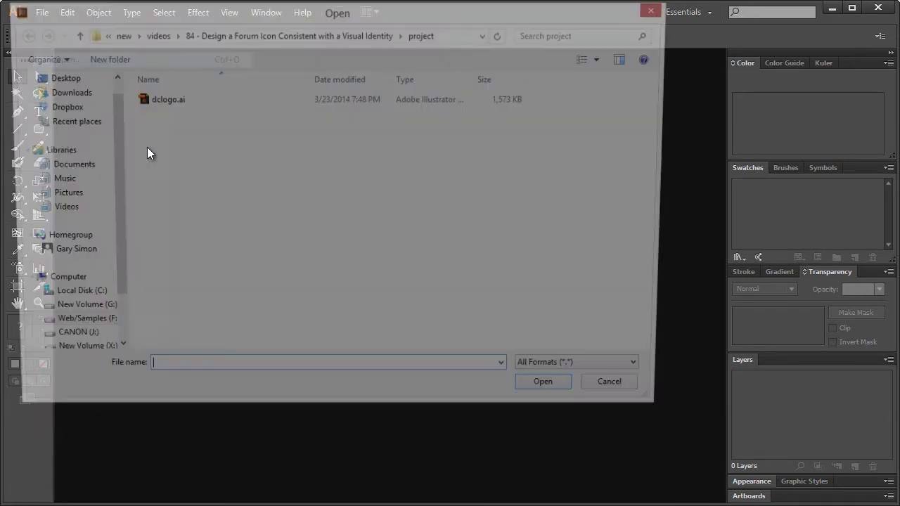
double_click(153, 101)
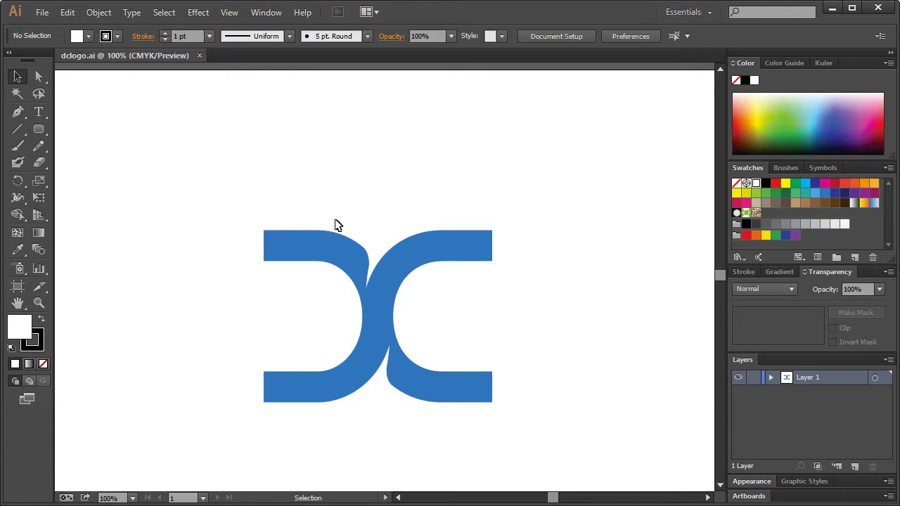
scroll(568, 181, down, 3)
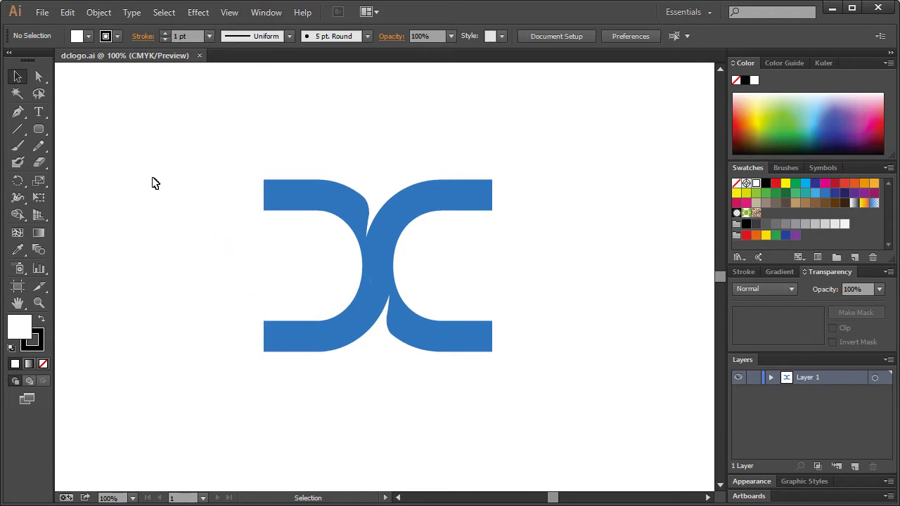
- Draw a small rounded rectangle above and left of the logo, with a light blue fill and no stroke
drag(38, 129, 197, 163)
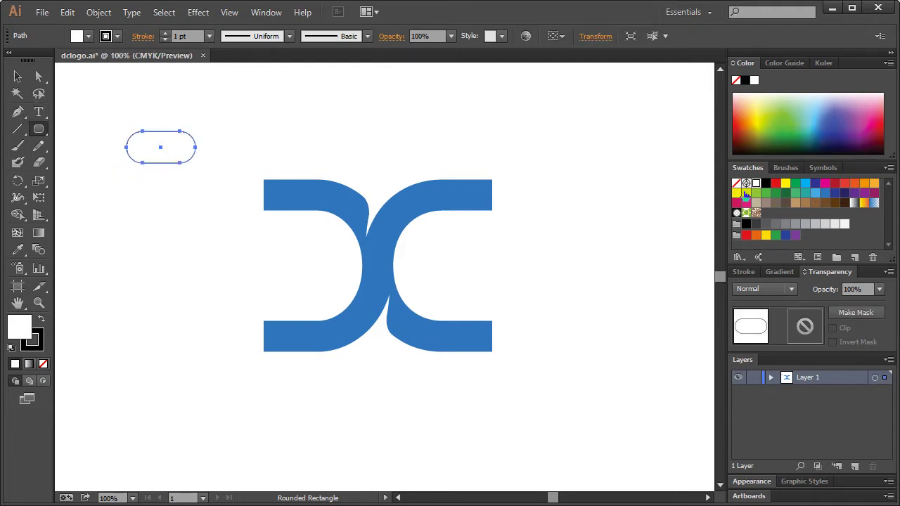
click(736, 182)
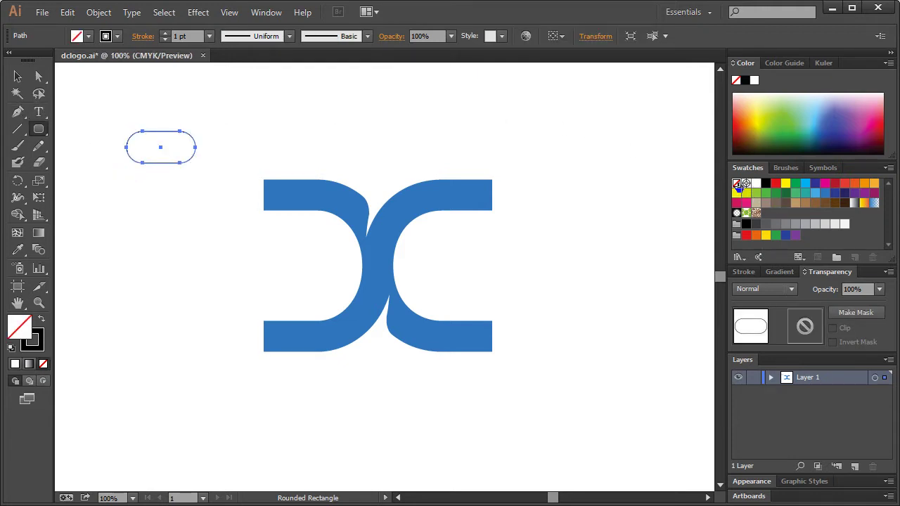
click(782, 272)
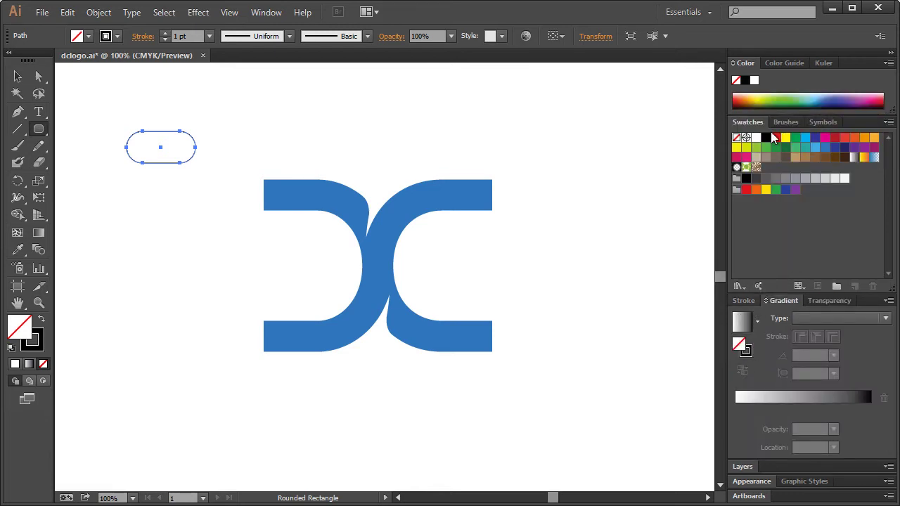
click(804, 147)
key(x)
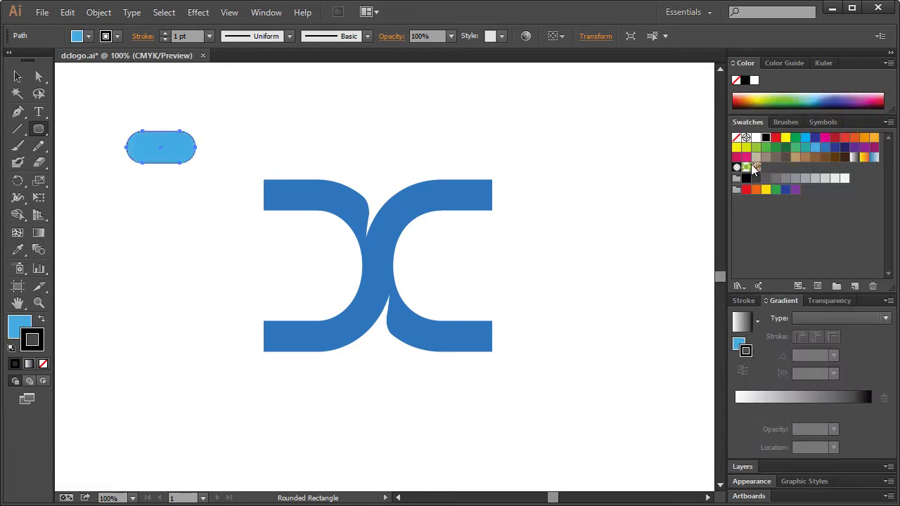
click(736, 138)
click(17, 76)
click(76, 96)
- Add a small triangular tail below the rounded rectangle with the Pen tool to form a speech bubble
click(18, 111)
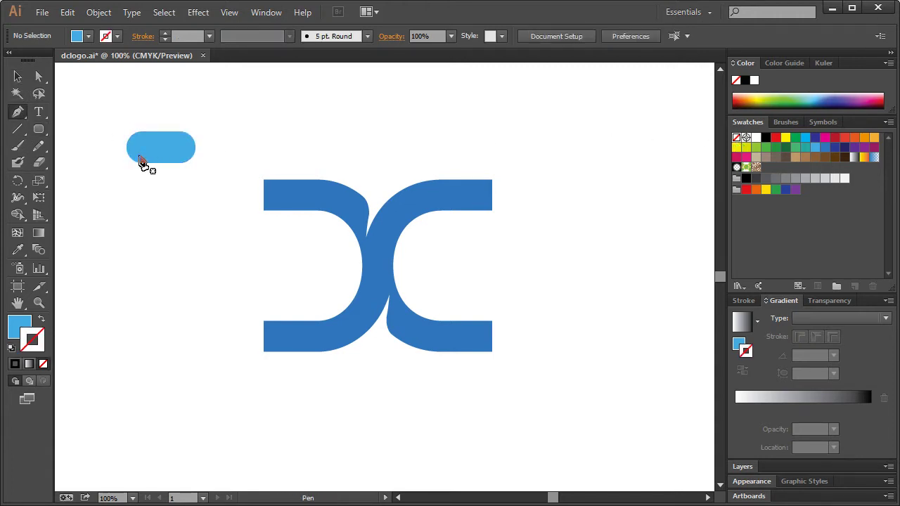
click(137, 157)
click(134, 172)
click(153, 156)
click(17, 77)
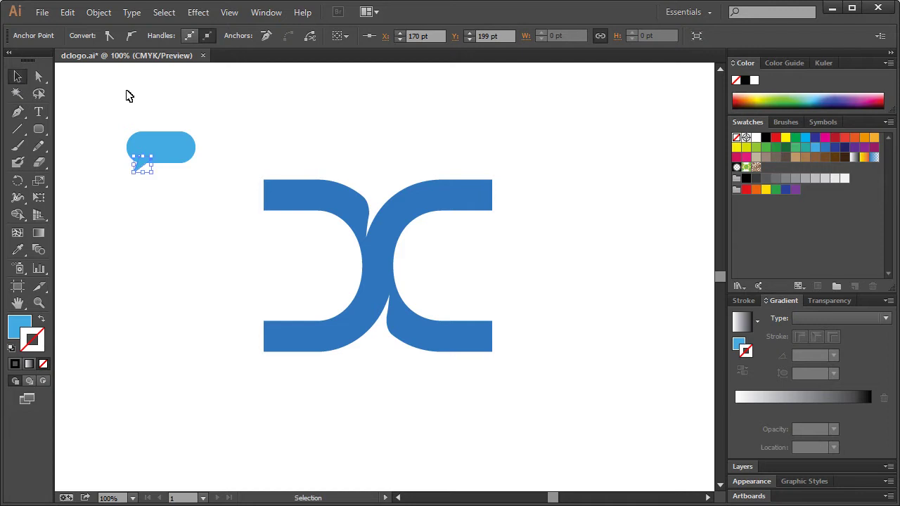
click(129, 96)
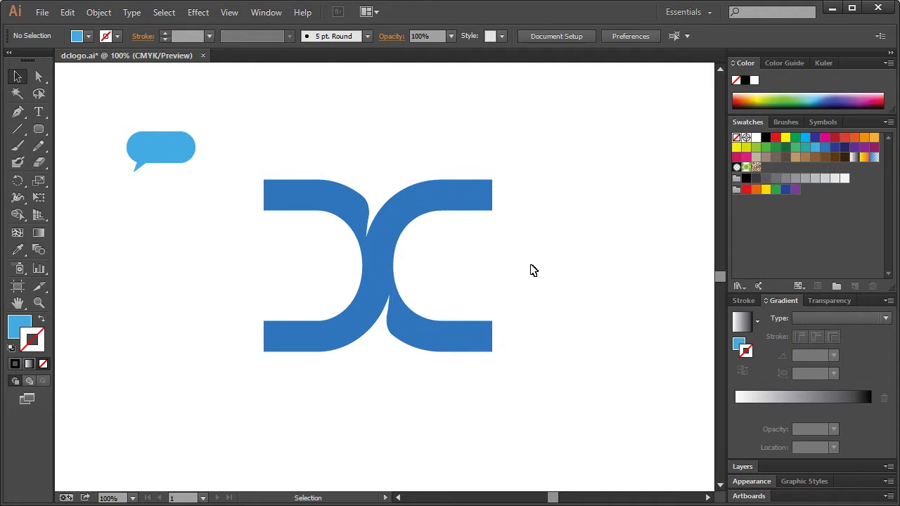
- Delete the light blue speech bubble together with its tail
drag(122, 119, 215, 185)
key(Delete)
- Scale the logo down to about two-thirds of its size and move it further left on the artboard
drag(197, 130, 420, 297)
click(231, 175)
drag(211, 153, 303, 298)
- Paste a copy of the logo in front of the original and reflect it across the vertical axis
key(ctrl)
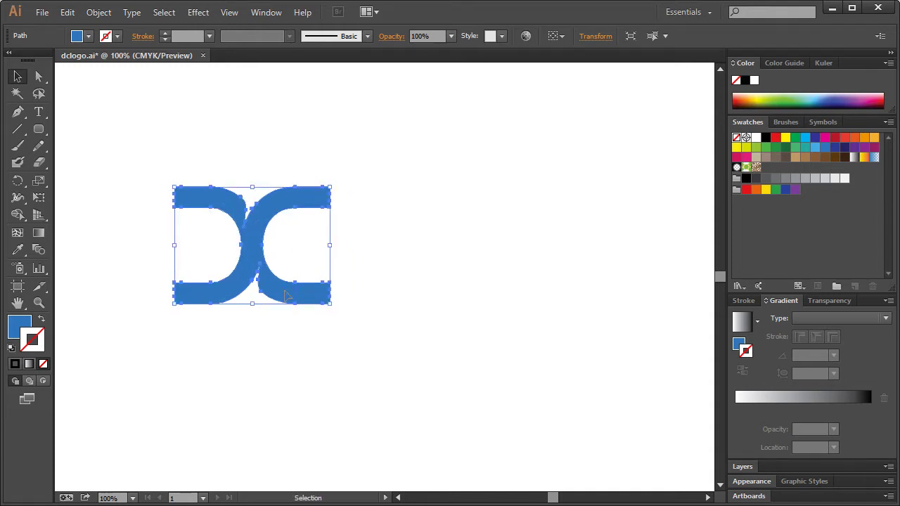
right_click(285, 298)
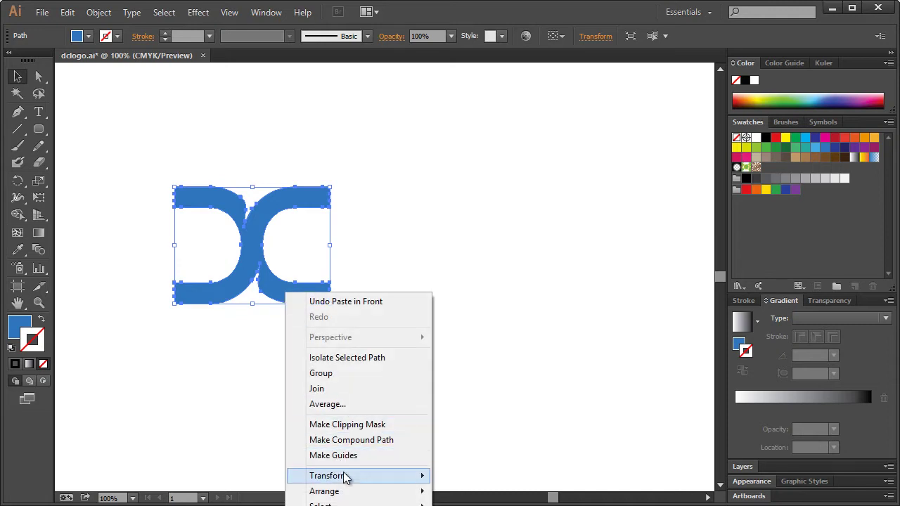
mouse_move(401, 475)
click(464, 411)
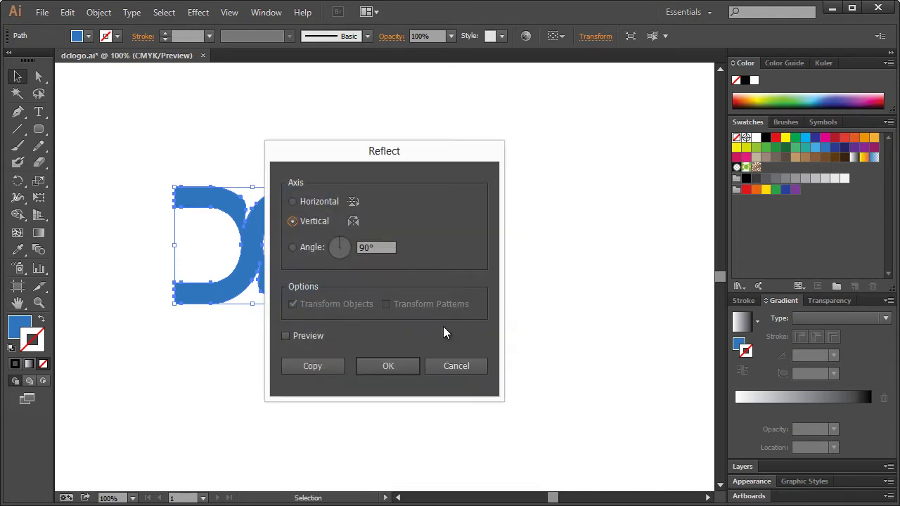
click(397, 370)
- Move the mirrored copy right until its left arms overlap the original's right arms, forming a closed middle link
drag(309, 298, 453, 291)
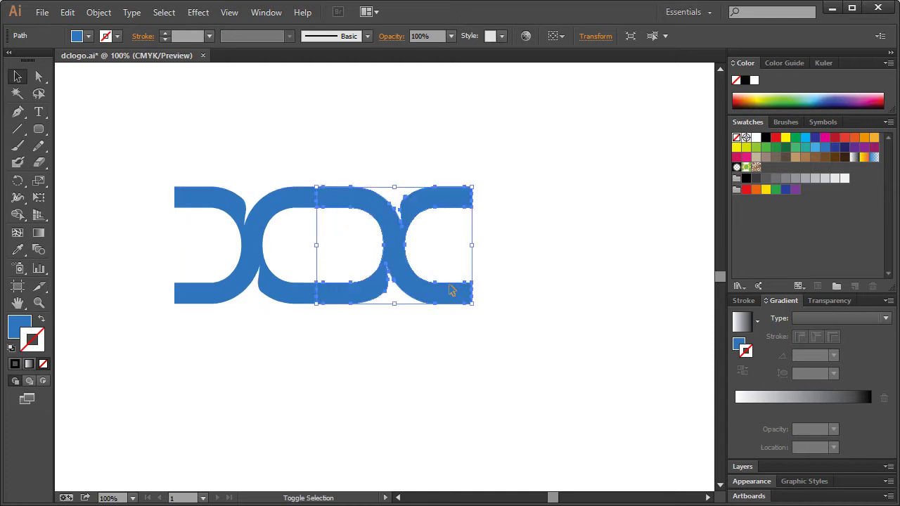
click(556, 244)
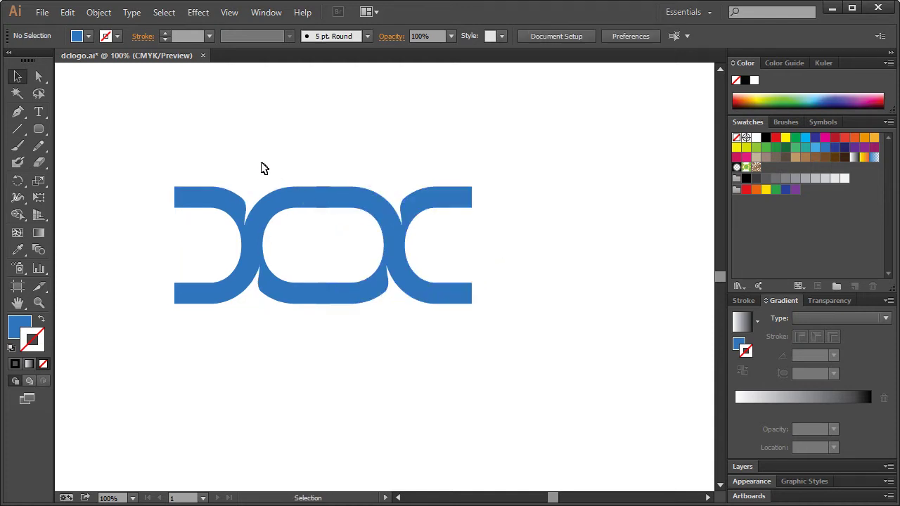
drag(172, 156, 407, 187)
- Check the corner radius for rounded rectangles in the general preferences and accept the dialog
drag(41, 135, 92, 151)
click(66, 14)
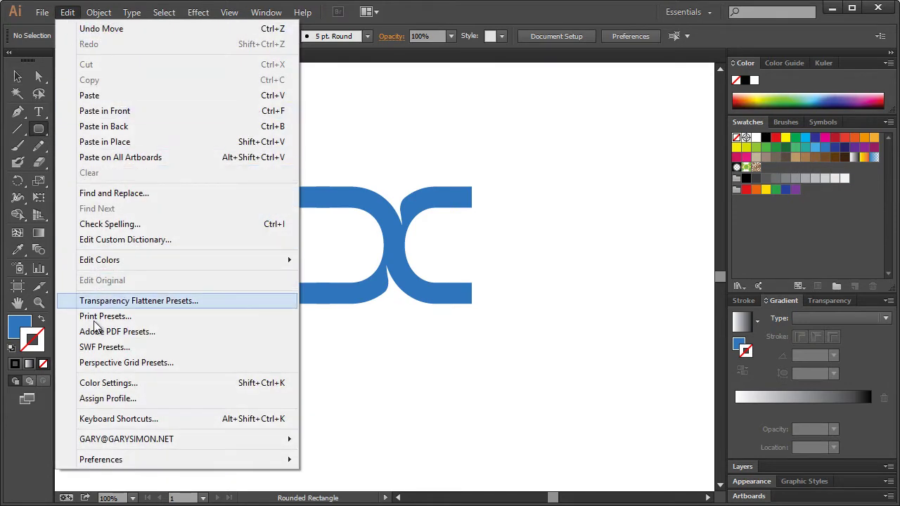
mouse_move(145, 460)
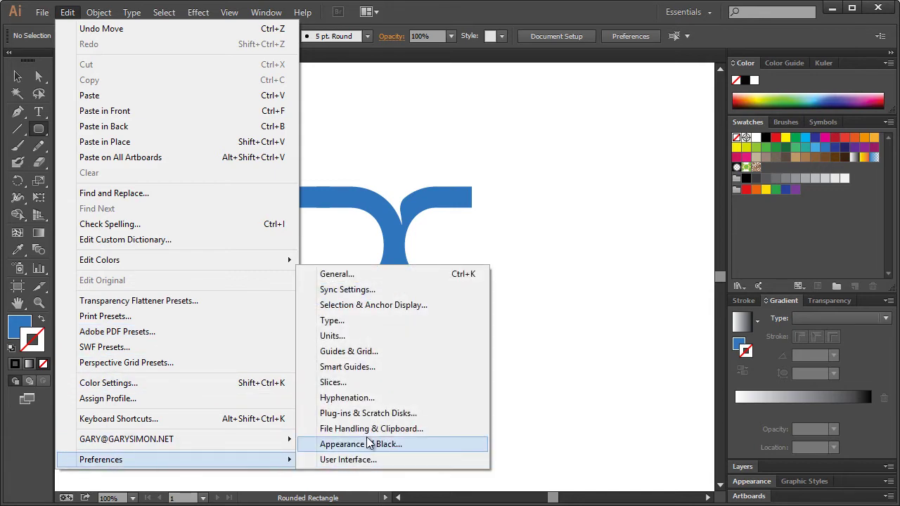
click(355, 275)
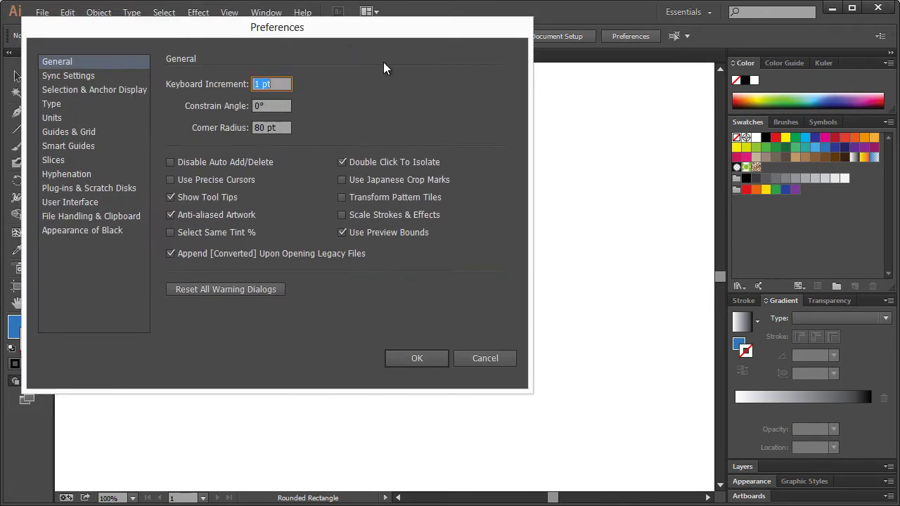
double_click(341, 186)
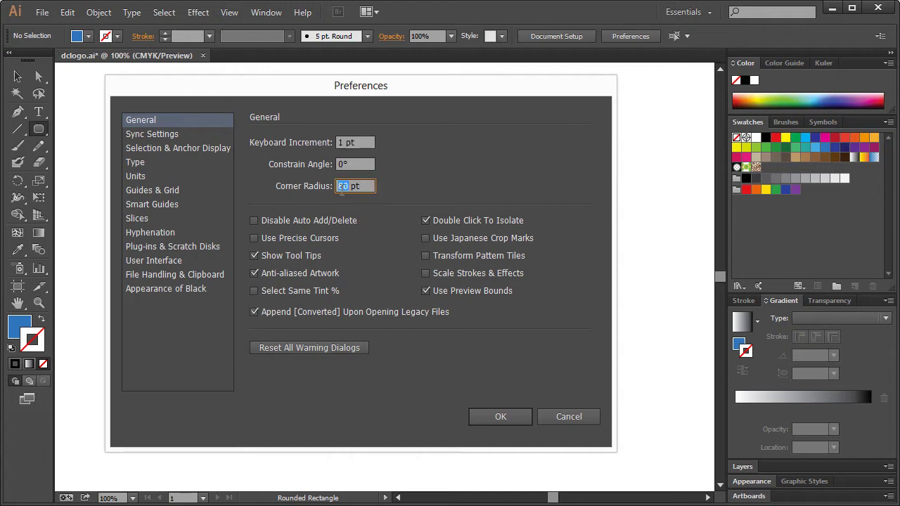
click(507, 411)
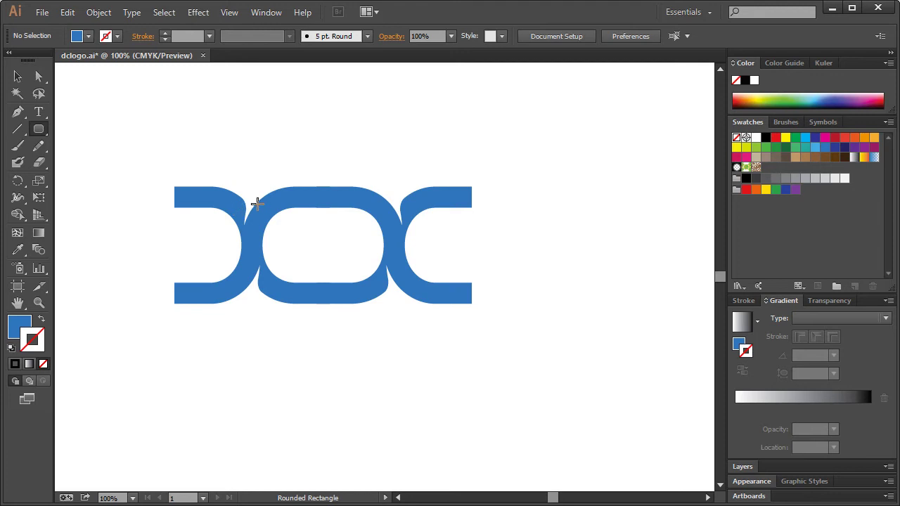
- Draw a rounded rectangle over the closed middle link and nudge it left and up until it is centred there
drag(262, 205, 393, 294)
drag(398, 294, 397, 294)
click(17, 76)
key(Left)
key(Left)
key(Left)
key(Up)
key(Up)
key(Up)
key(Up)
key(Up)
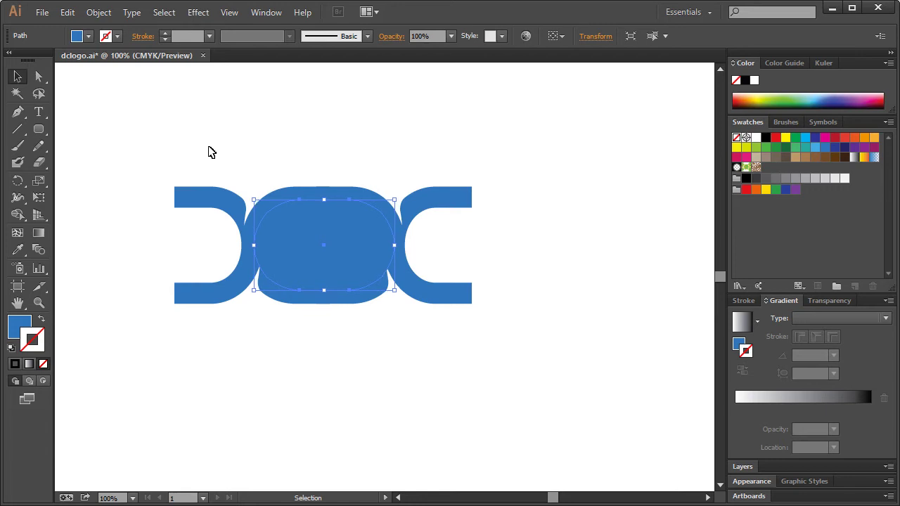
- Select all the artwork and scale it up together in proportion
drag(153, 143, 504, 344)
drag(476, 312, 565, 348)
key(ctrl+z)
click(347, 140)
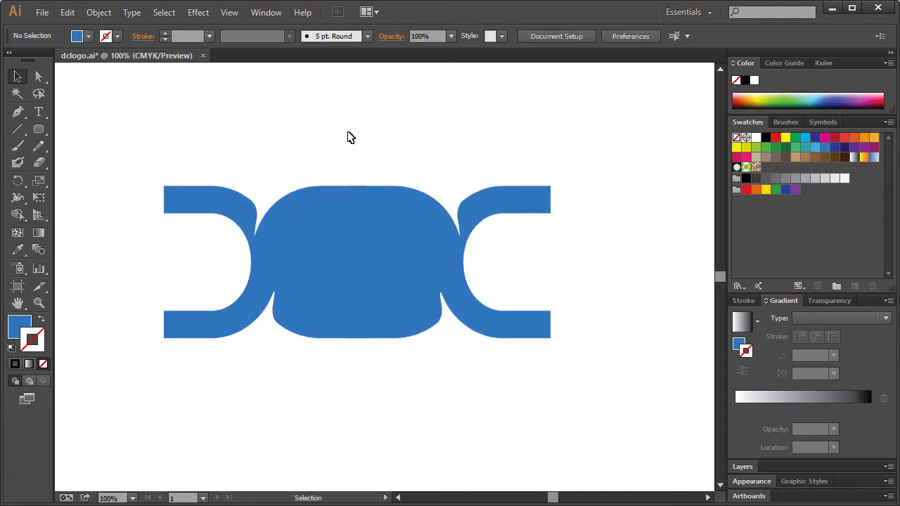
- Remove the middle rounded rectangle's fill and give it a stroke in the same blue as the logo
click(364, 207)
key(p)
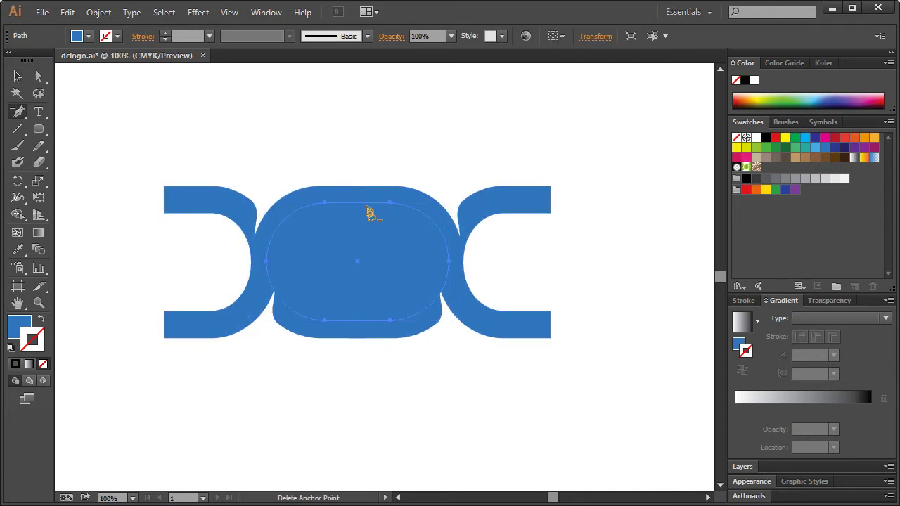
click(18, 76)
click(18, 111)
click(17, 76)
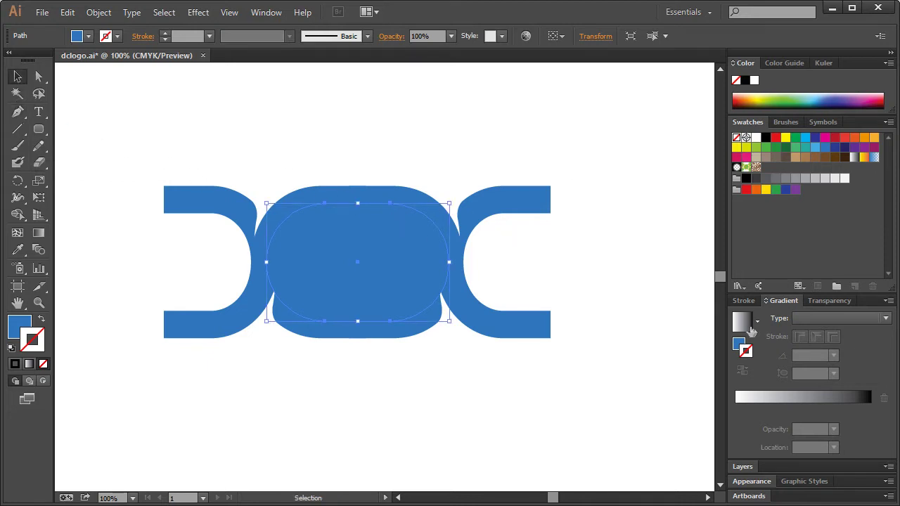
click(743, 346)
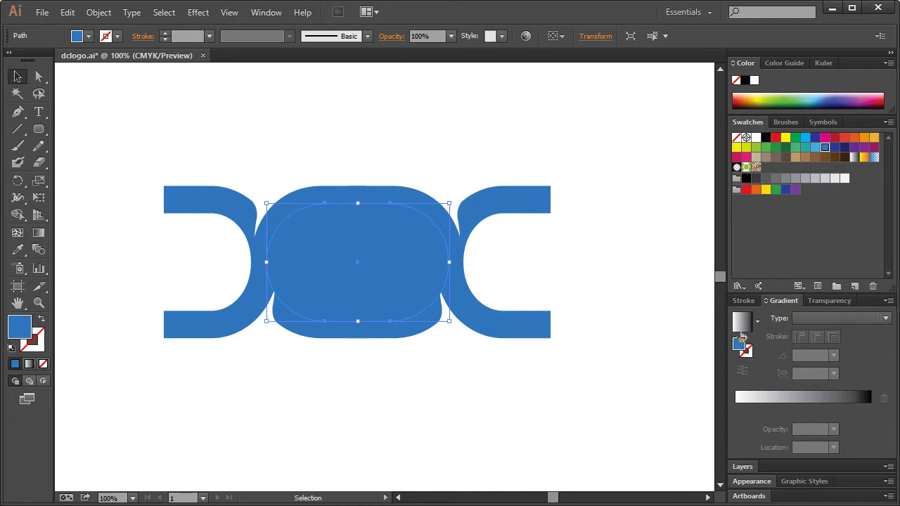
click(736, 137)
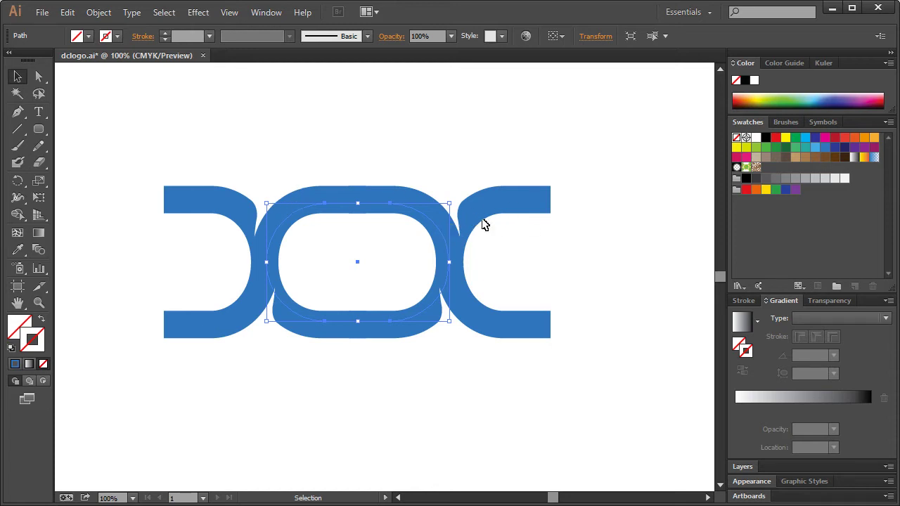
click(824, 147)
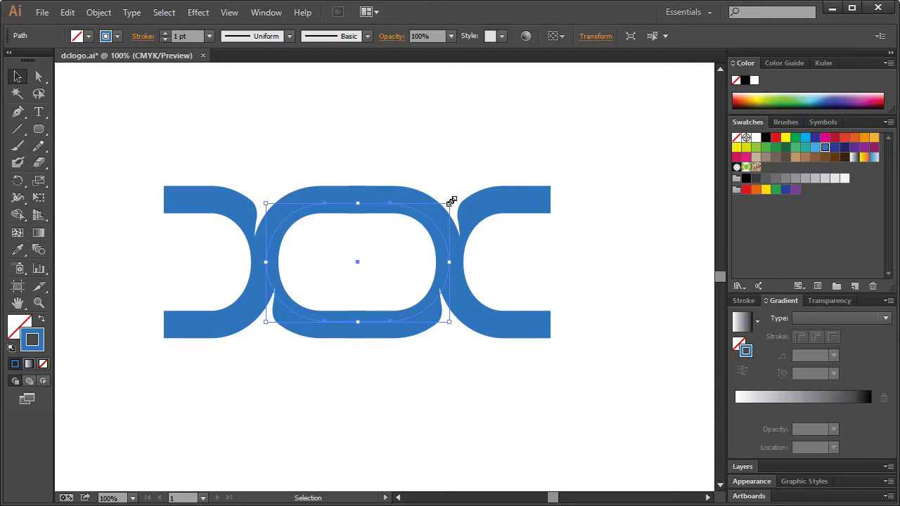
- Enlarge the whole chain further until it spans nearly the full width of the canvas
drag(159, 159, 552, 343)
drag(568, 345, 660, 381)
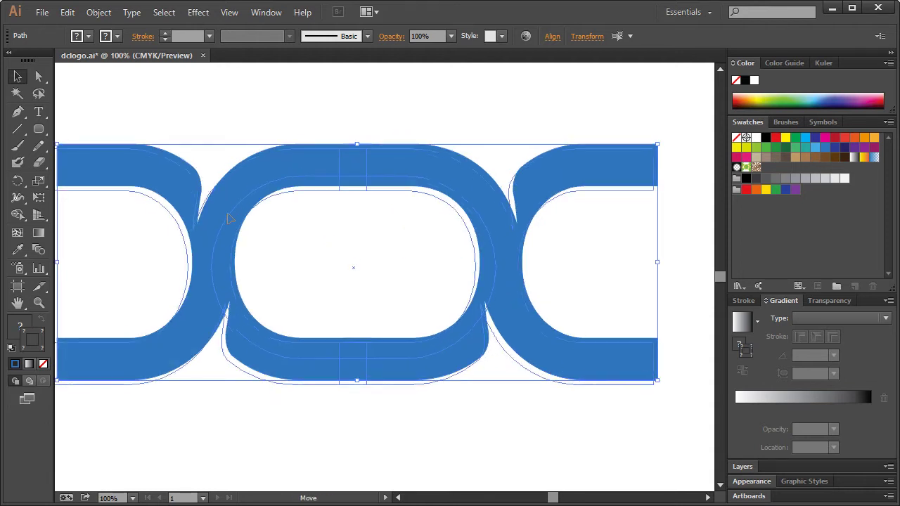
click(275, 135)
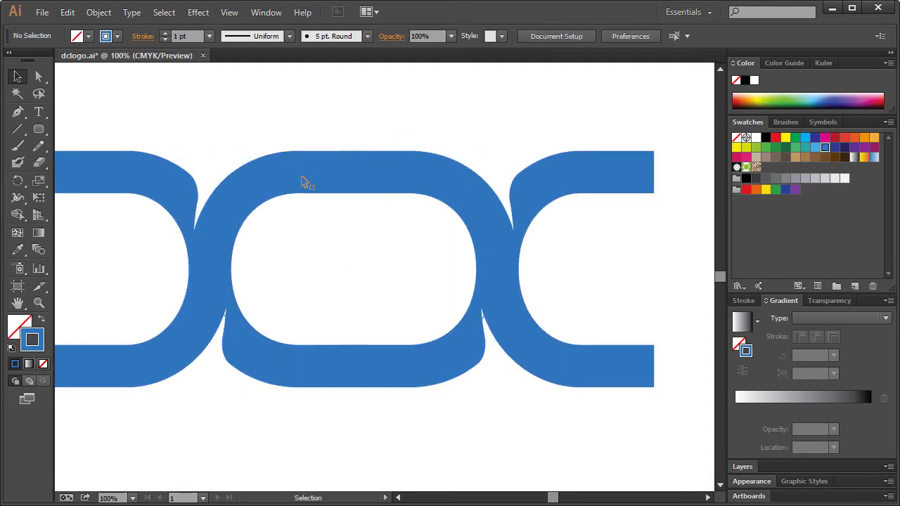
- Stretch the rounded rectangle slightly in height and width from its centre so its outline runs midway through the link's band
click(307, 182)
key(ctrl+shift+b)
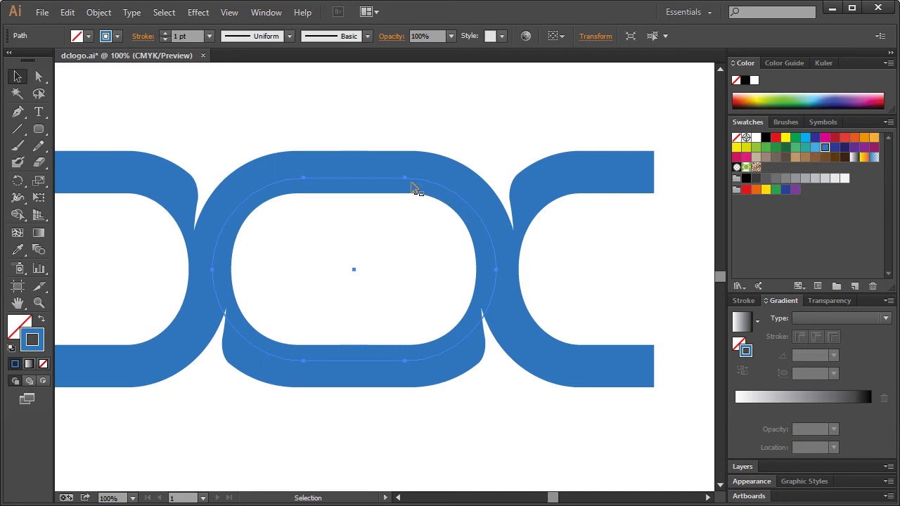
key(ctrl+shift+b)
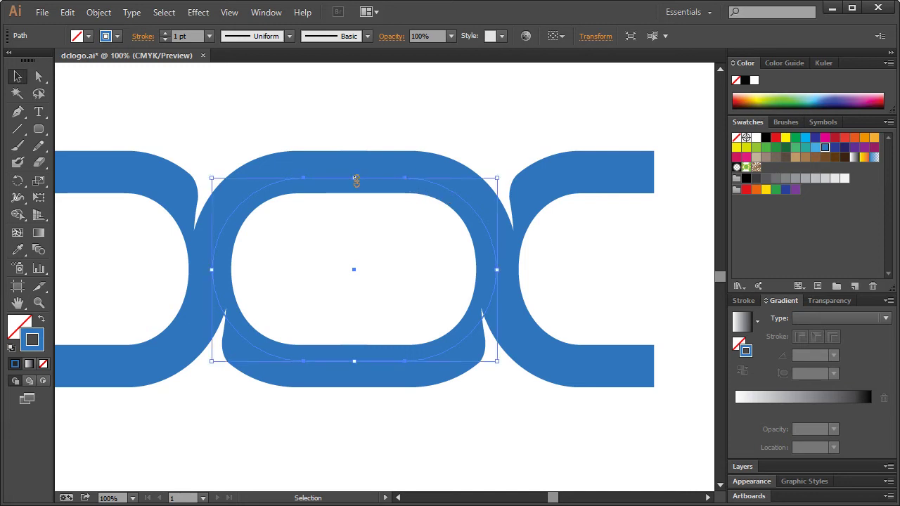
drag(355, 180, 355, 175)
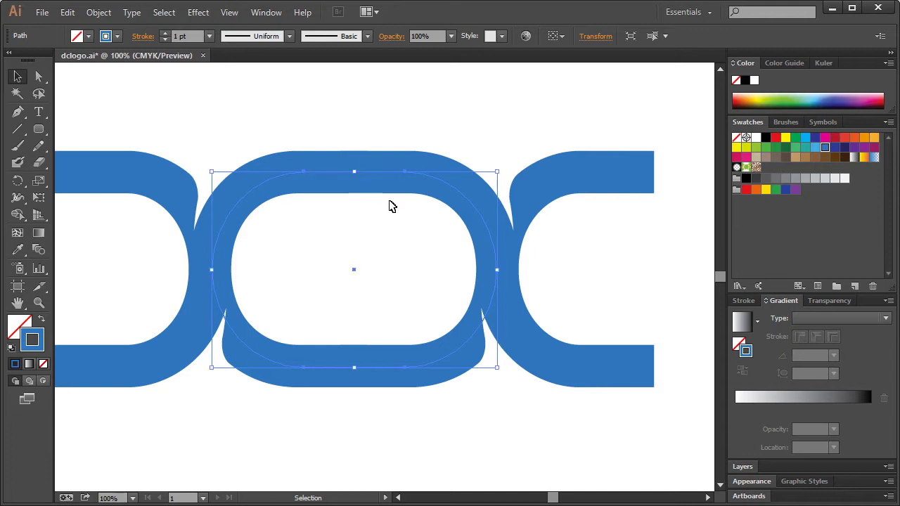
drag(499, 271, 500, 271)
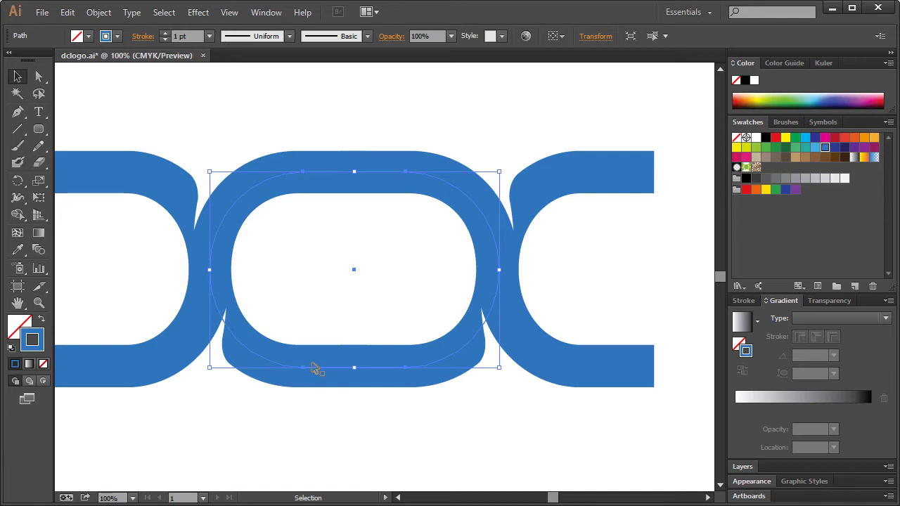
- Set the rounded rectangle's stroke weight to 40 pt
double_click(175, 36)
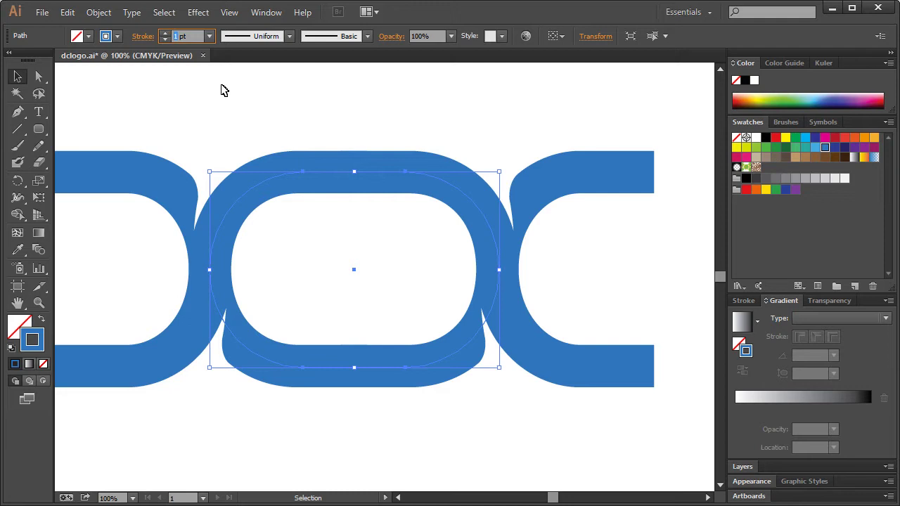
text(40)
key(Return)
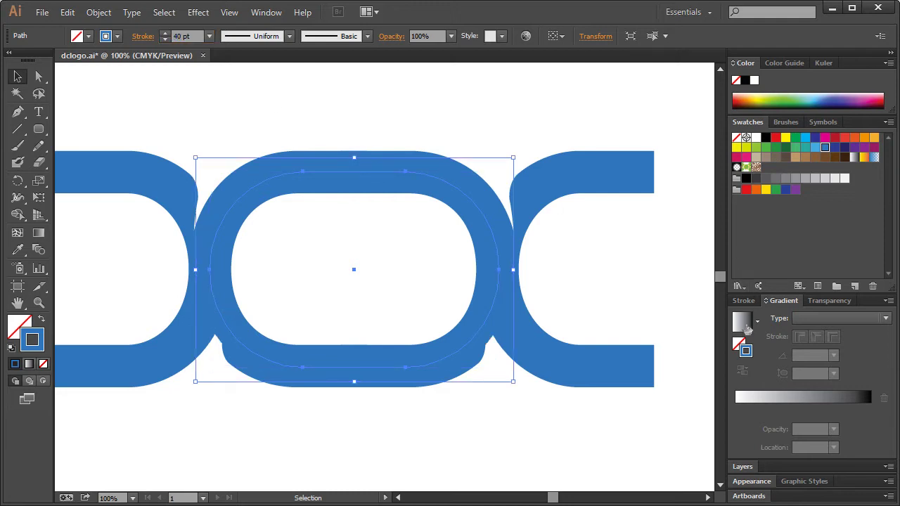
- Recolour the rounded rectangle's stroke light blue and raise its stroke weight to 60 pt to match the link's band
click(814, 147)
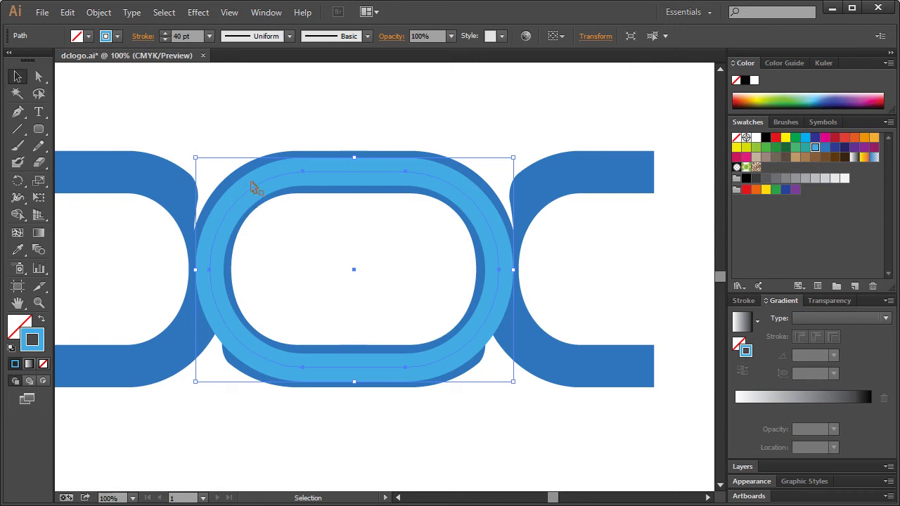
click(165, 33)
click(165, 33)
click(165, 33)
click(165, 33)
click(166, 33)
click(165, 33)
click(165, 33)
click(166, 33)
click(165, 33)
click(165, 33)
click(165, 33)
click(166, 33)
click(165, 33)
click(165, 33)
click(165, 33)
click(165, 33)
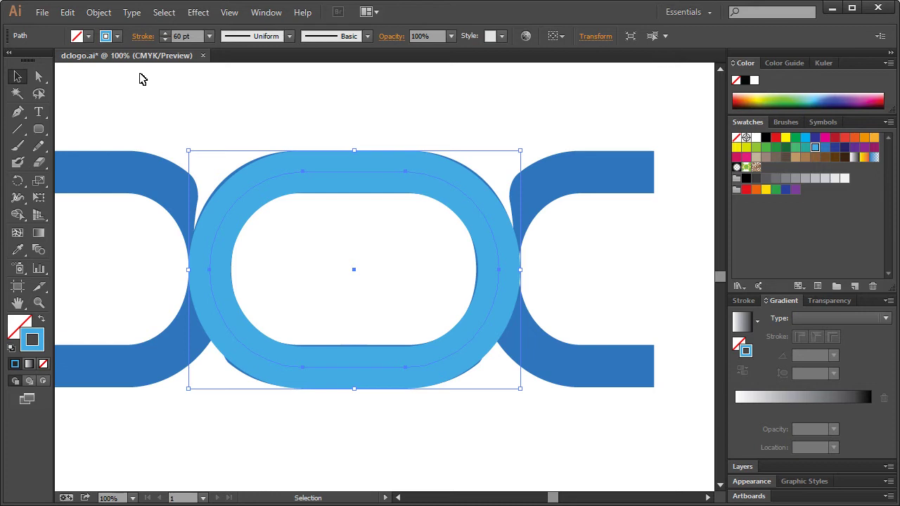
- Convert the light blue rounded rectangle's stroke into a filled shape with Outline Stroke and deselect it
key(ctrl)
click(90, 19)
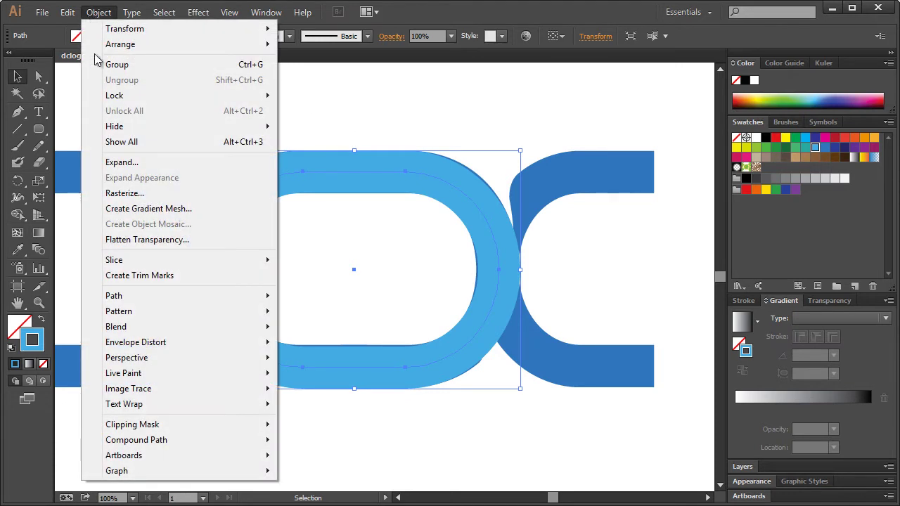
mouse_move(137, 296)
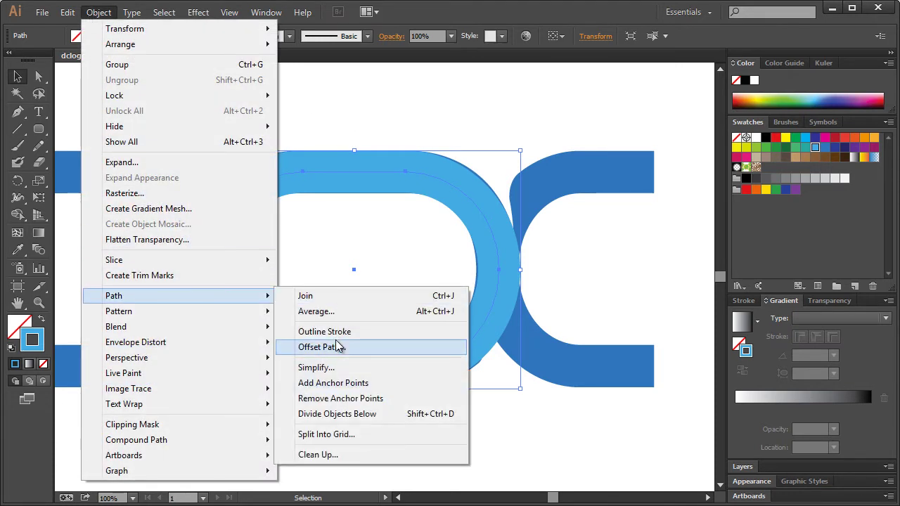
click(336, 332)
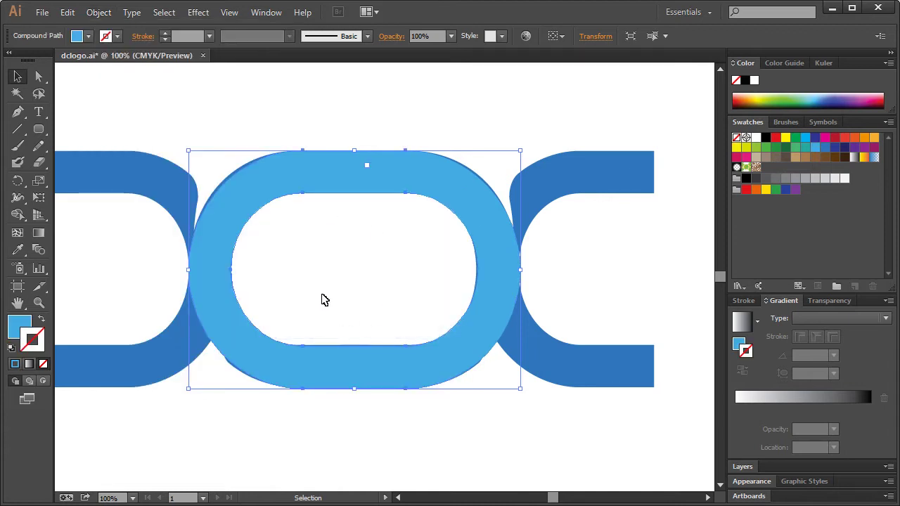
click(330, 257)
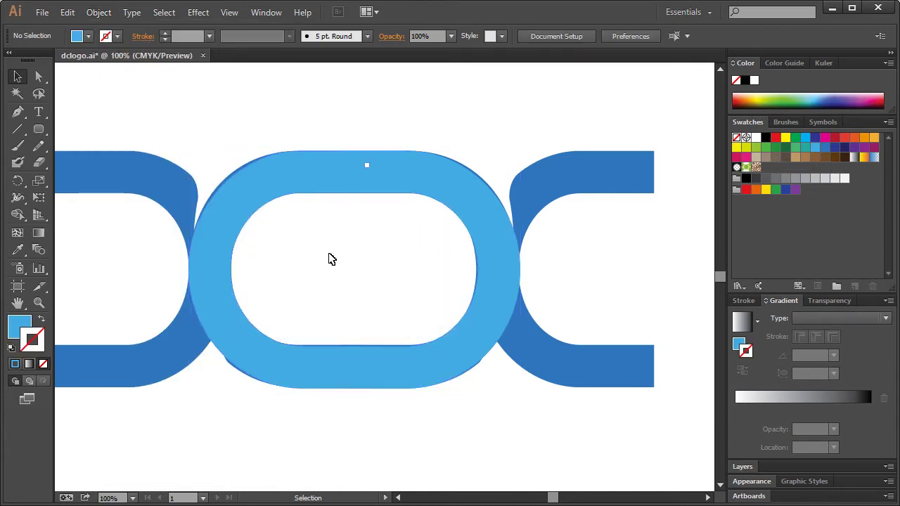
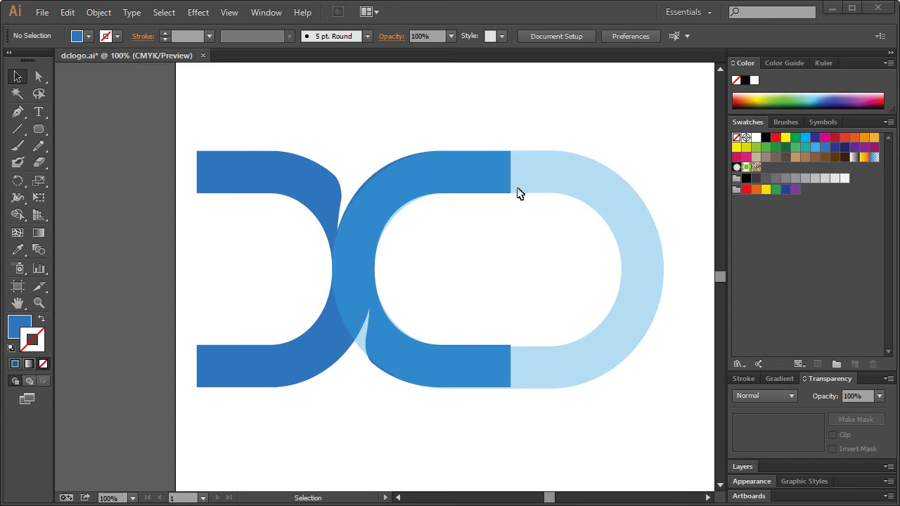
- With the Pen tool, draw a closed curved triangular tail in the logo's blue over the pale ring's lower-left curve
click(18, 111)
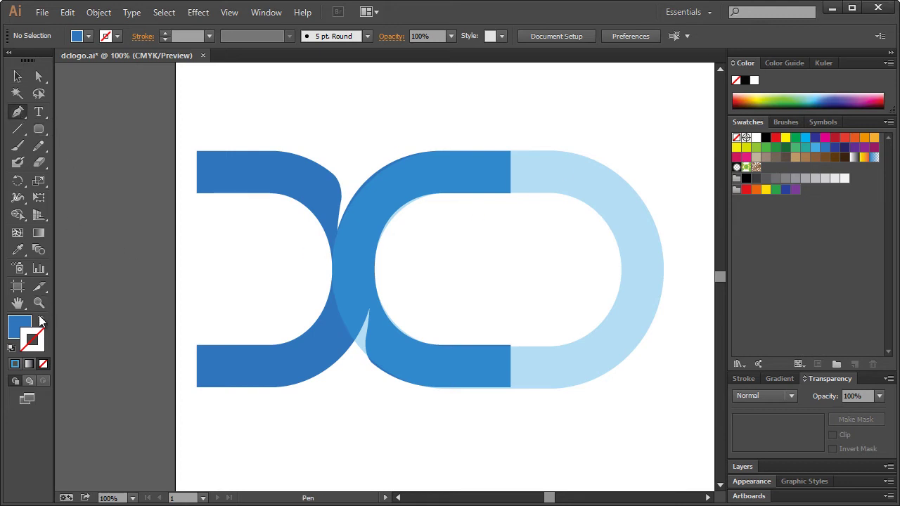
click(19, 326)
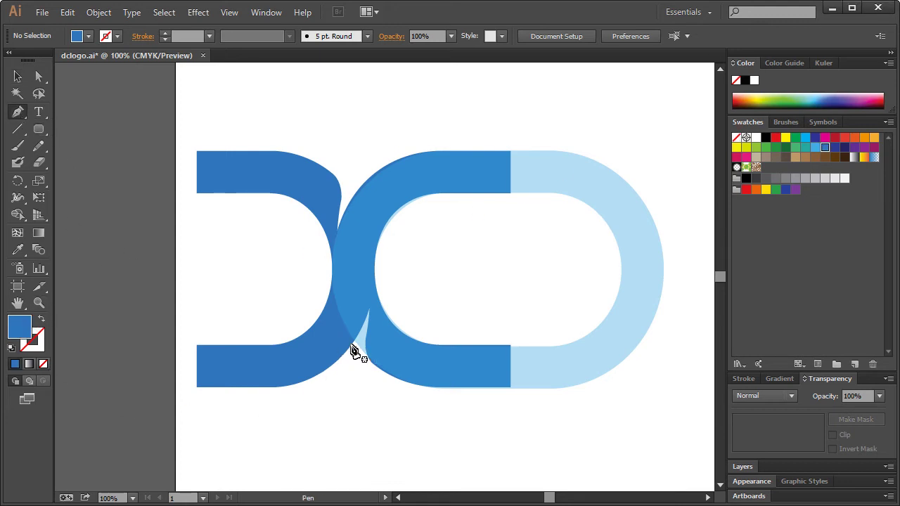
click(318, 379)
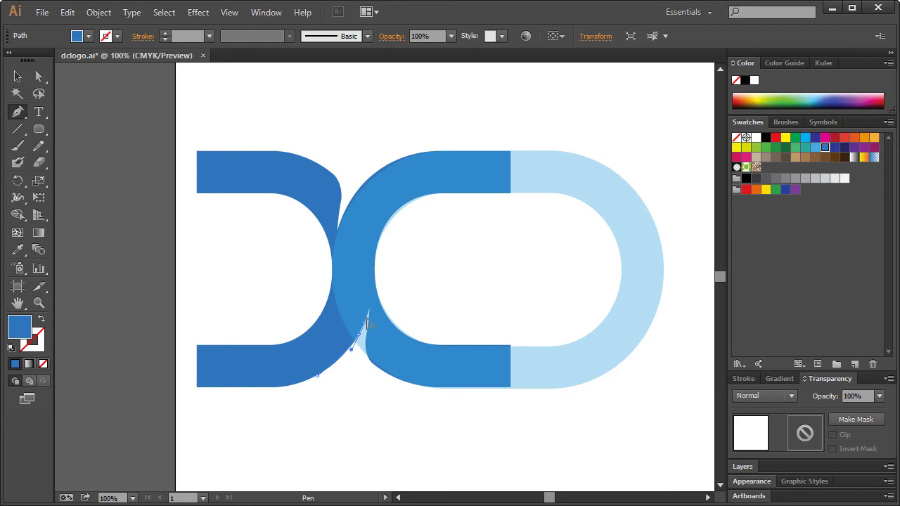
click(367, 323)
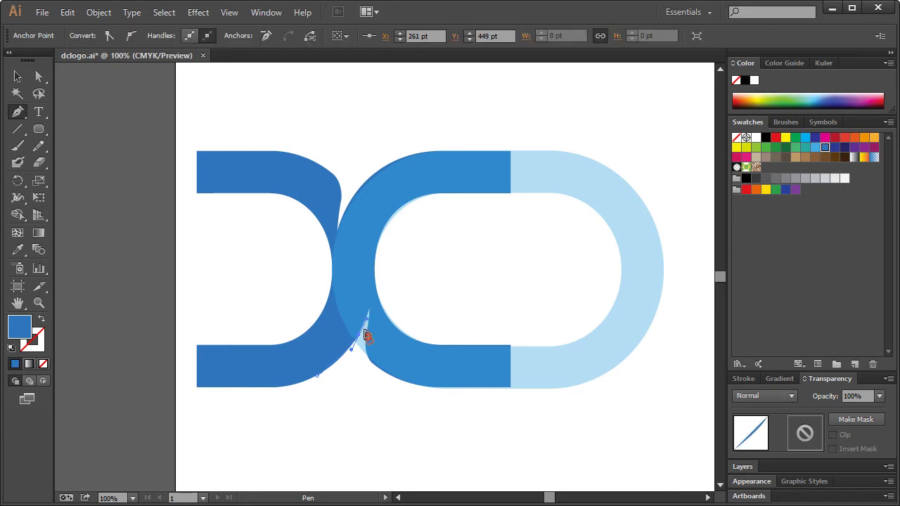
click(363, 344)
click(385, 367)
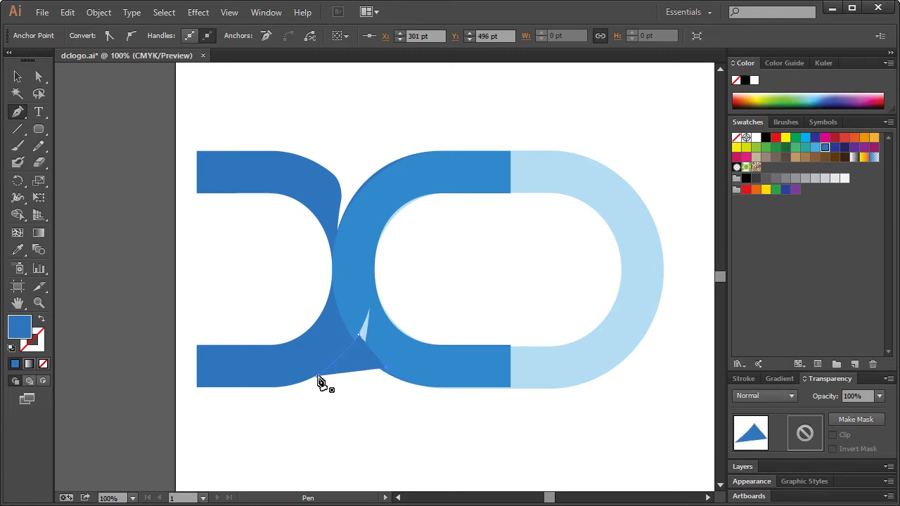
drag(318, 378, 274, 380)
- Reshape the tail's anchor points and handles so it ends in a pointed tip with a curved underside and upper edge
click(39, 76)
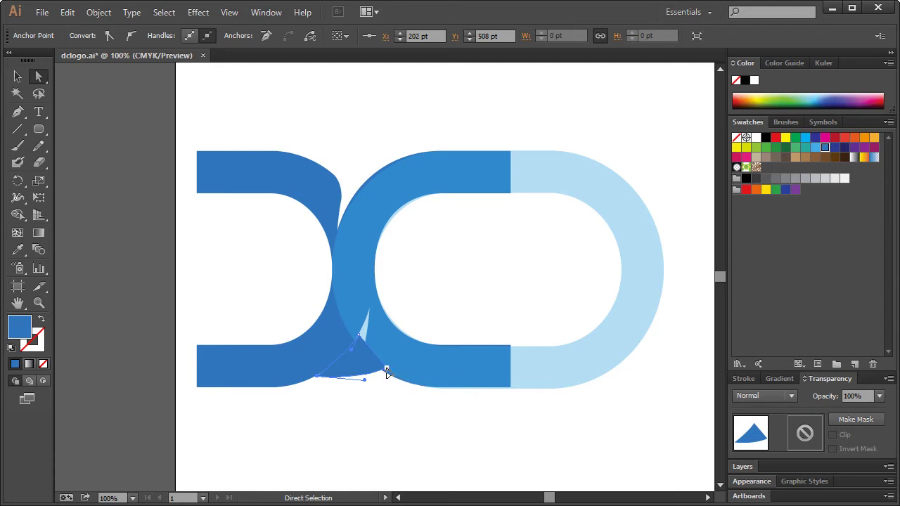
click(317, 378)
drag(386, 370, 400, 377)
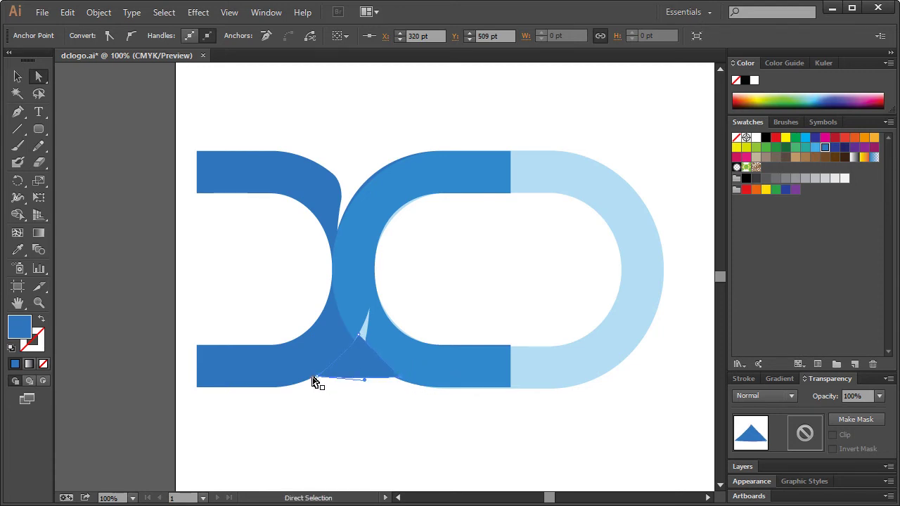
drag(316, 382, 362, 395)
click(359, 336)
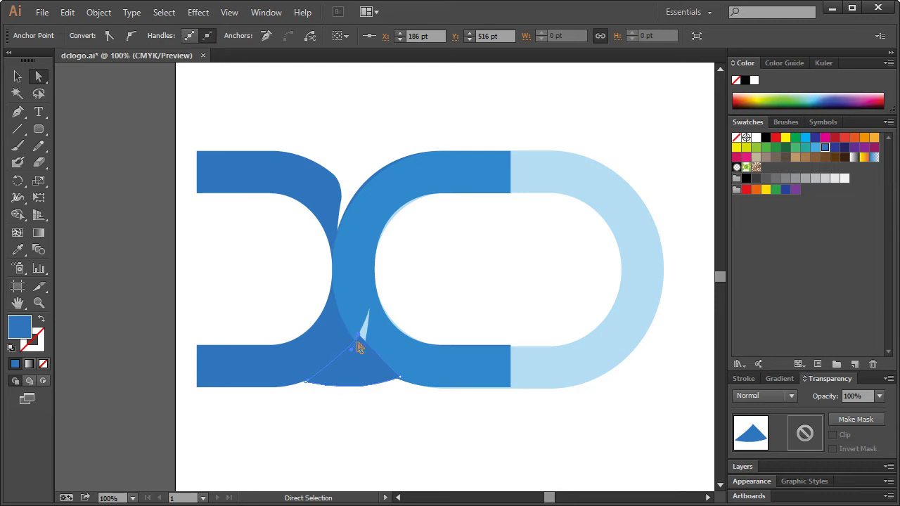
drag(353, 354, 351, 363)
click(382, 427)
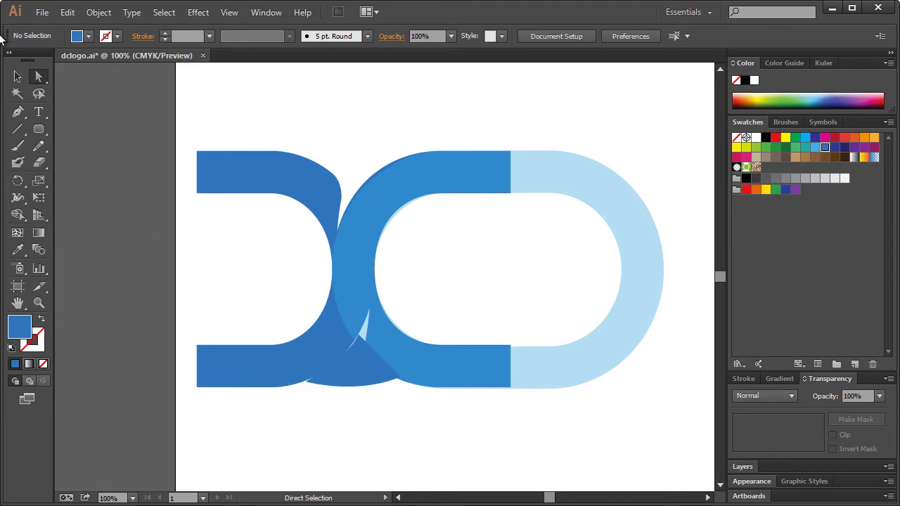
- Delete the mirrored logo shapes, leaving only the pale ring and the tail
click(18, 76)
click(266, 177)
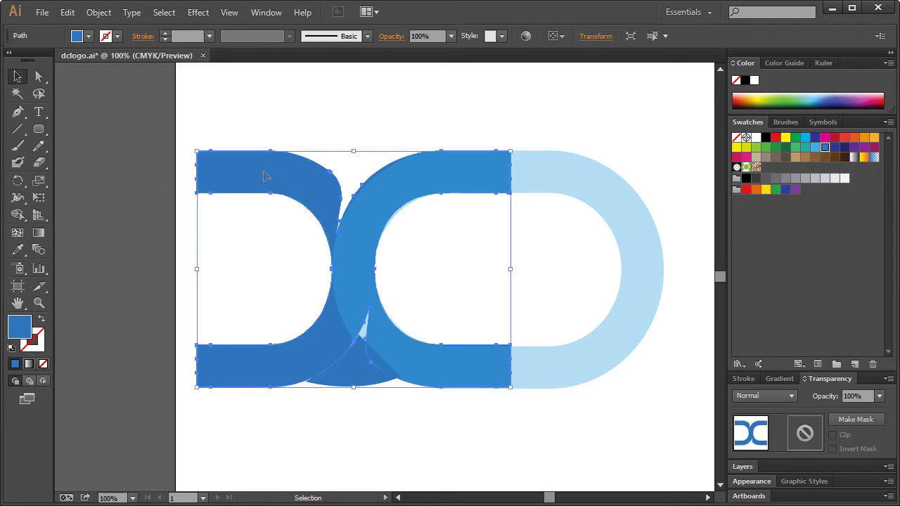
key(Delete)
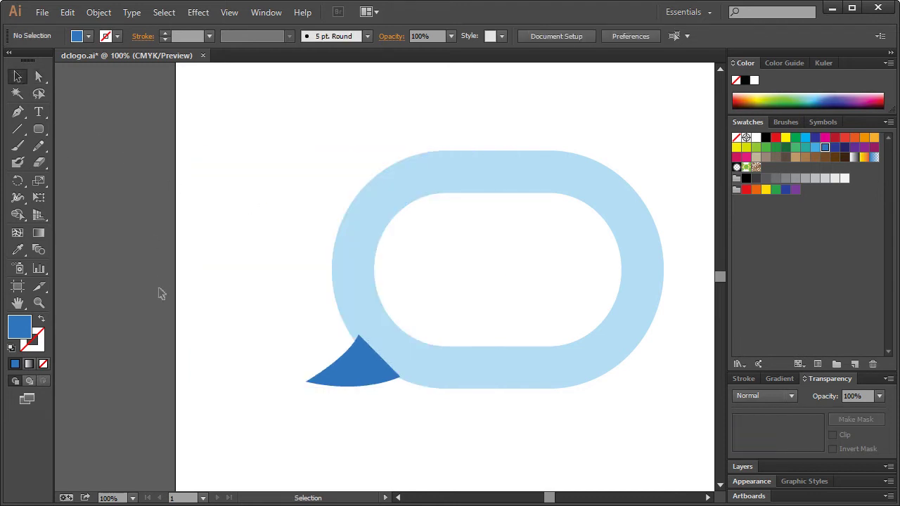
- Set the pale ring's opacity to 100% and fill it with the same blue as the tail
click(366, 285)
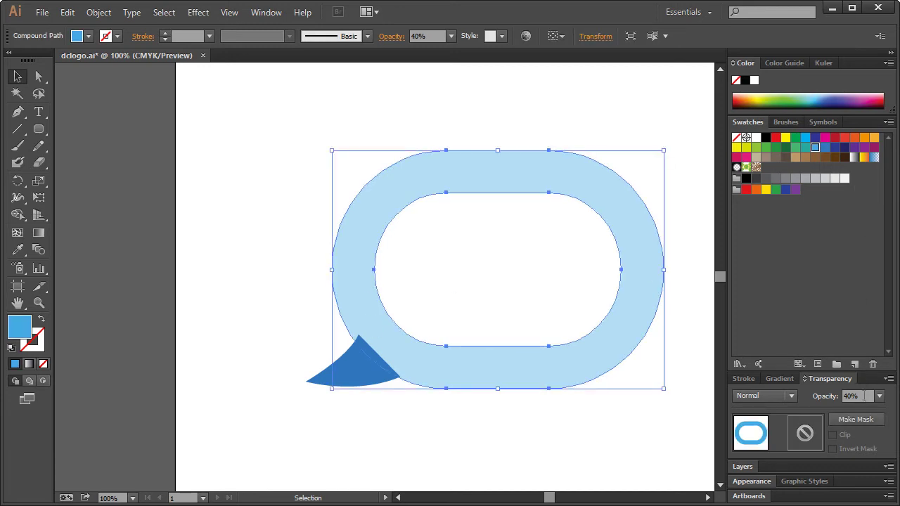
click(879, 396)
drag(884, 386, 884, 219)
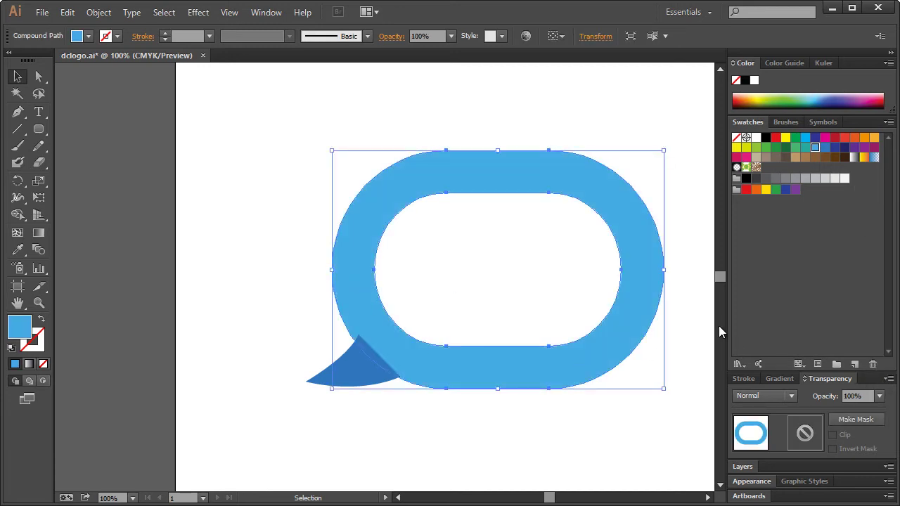
click(825, 147)
click(271, 211)
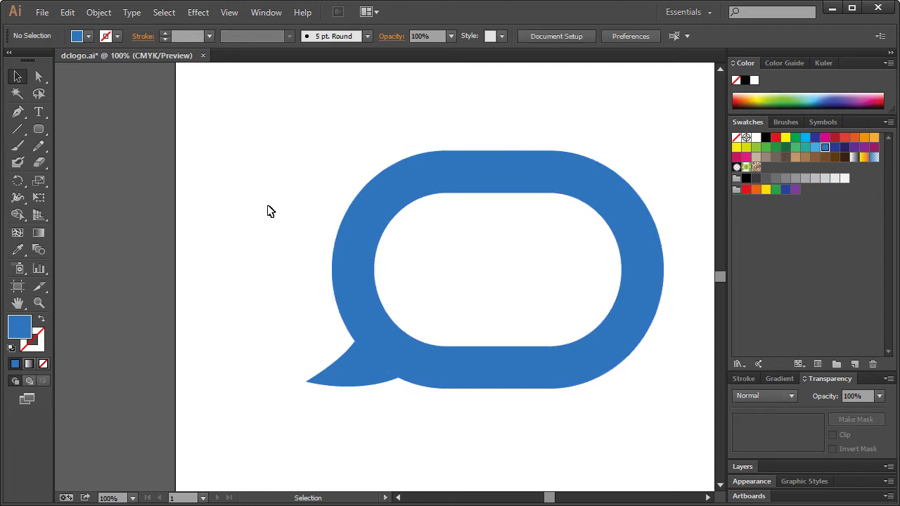
- Set the fill colour to white (FFFFFF) for drawing with the Pen tool around the tail junction
click(39, 302)
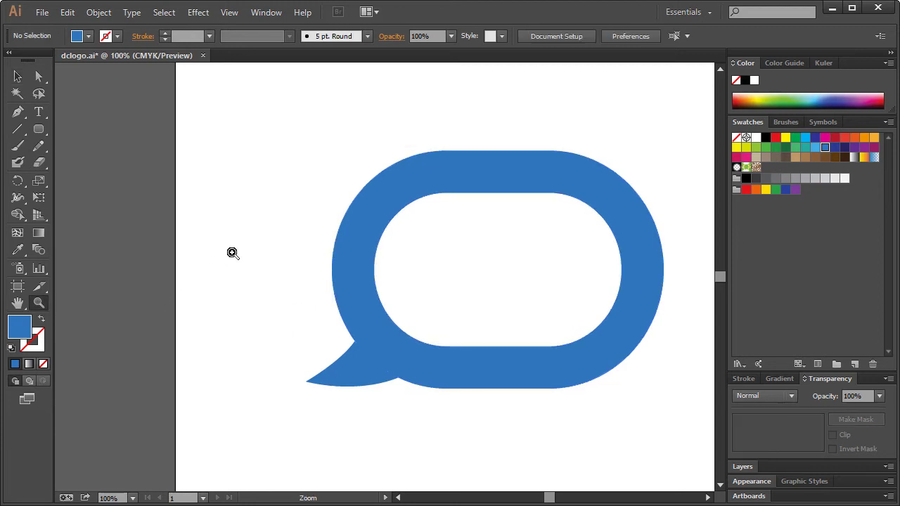
drag(237, 235, 492, 382)
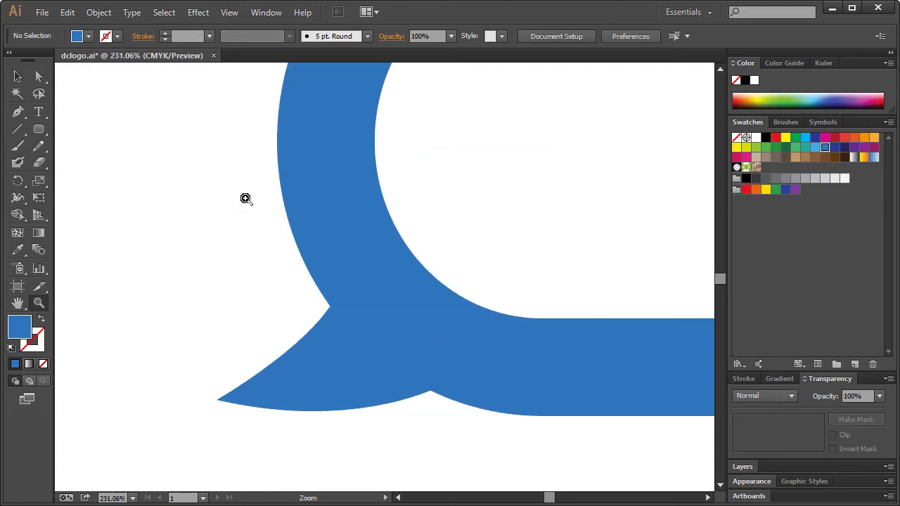
click(18, 112)
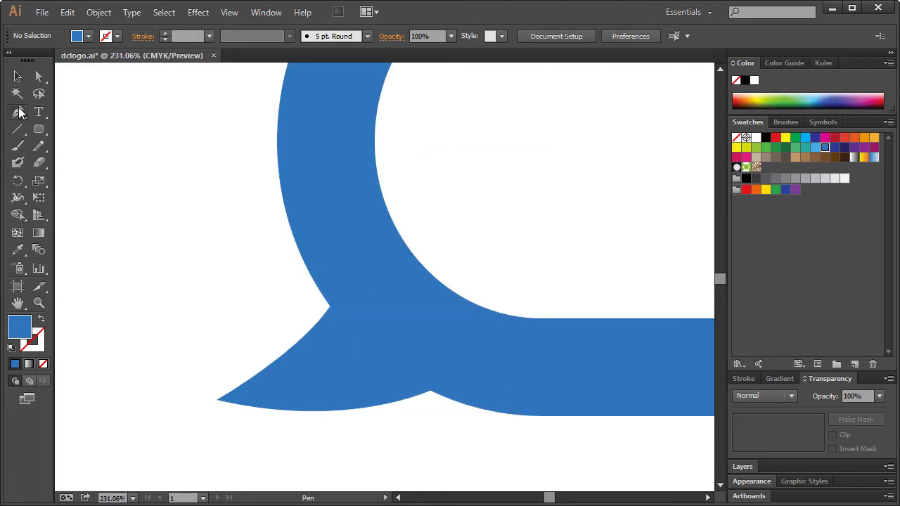
double_click(21, 324)
drag(689, 208, 543, 161)
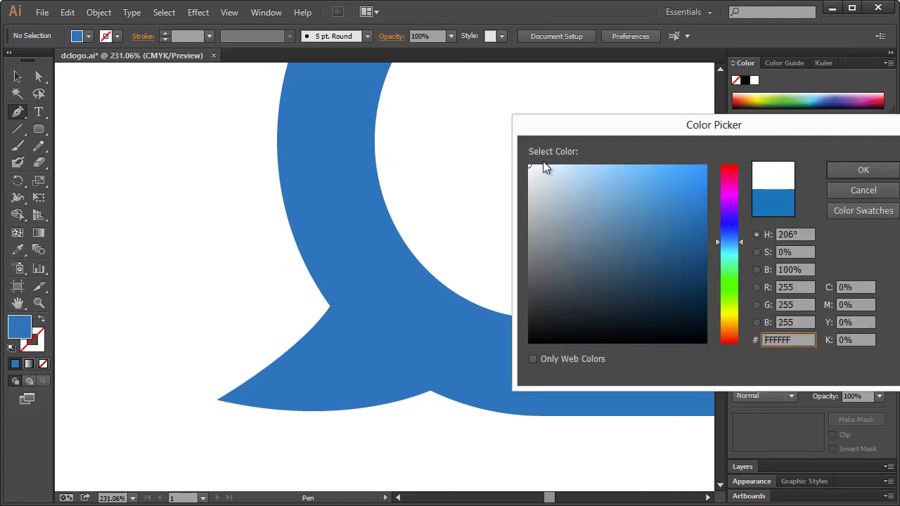
click(863, 169)
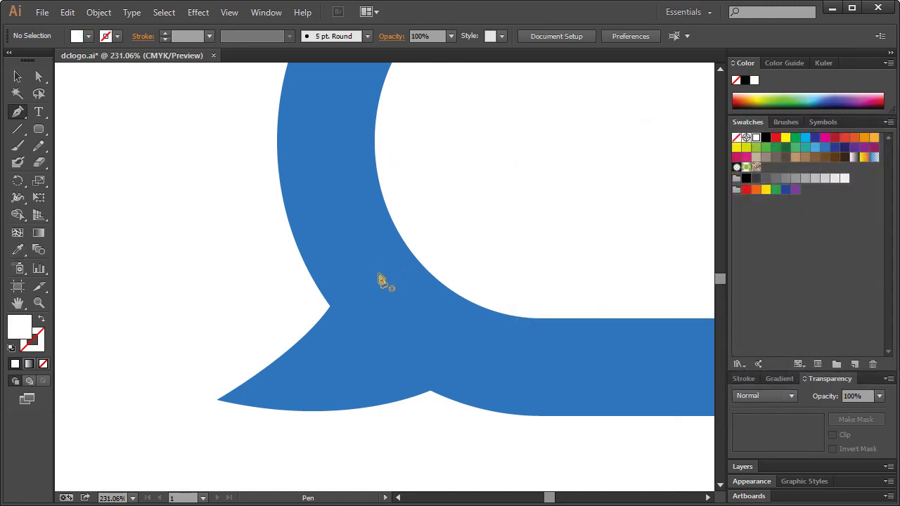
- Draw a closed white shape with curved edges above the tail, cutting a pointed notch into the ring, and deselect it
click(290, 347)
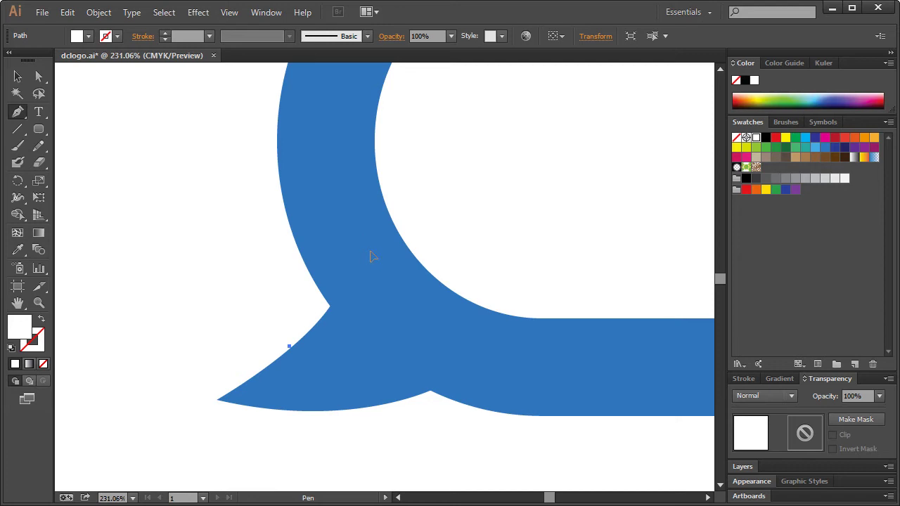
drag(392, 211, 385, 179)
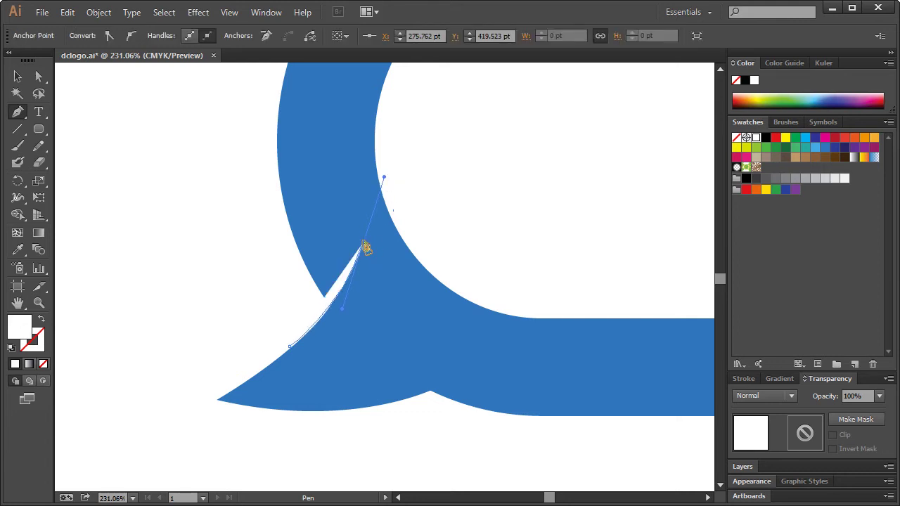
click(363, 245)
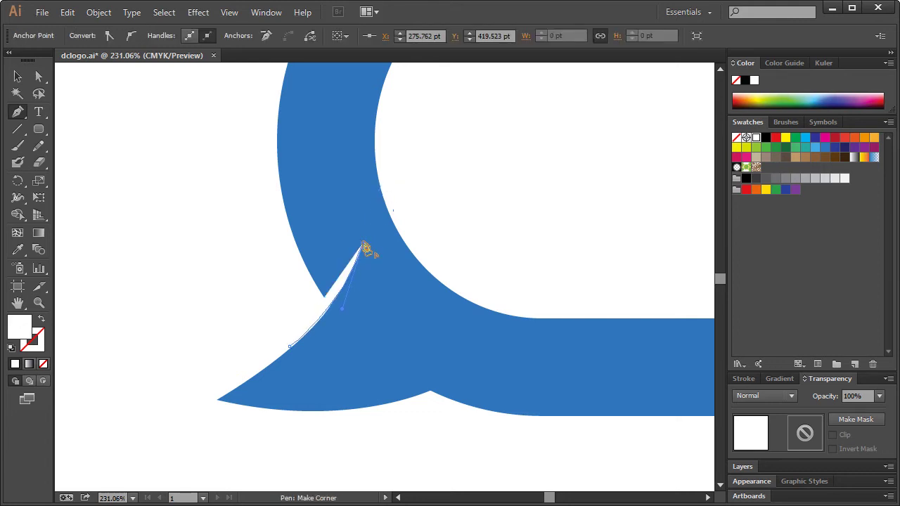
click(286, 270)
drag(286, 271, 265, 269)
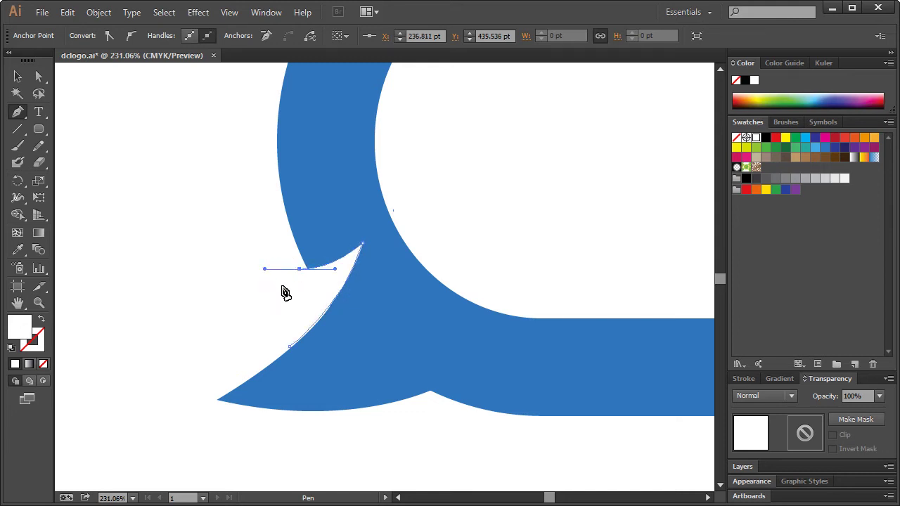
click(300, 272)
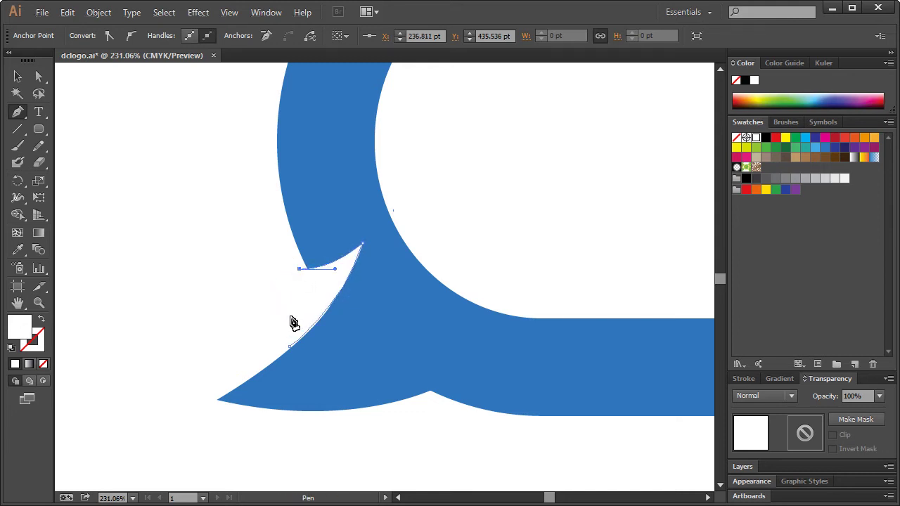
click(293, 352)
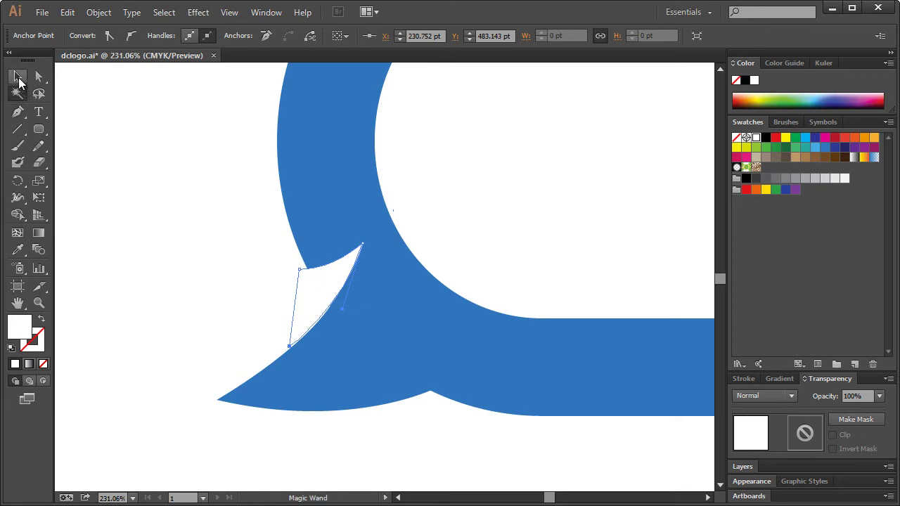
click(18, 76)
click(161, 221)
- Select the ring, tail and notch together and scale them down proportionally to about 60% of their size
key(ctrl+1)
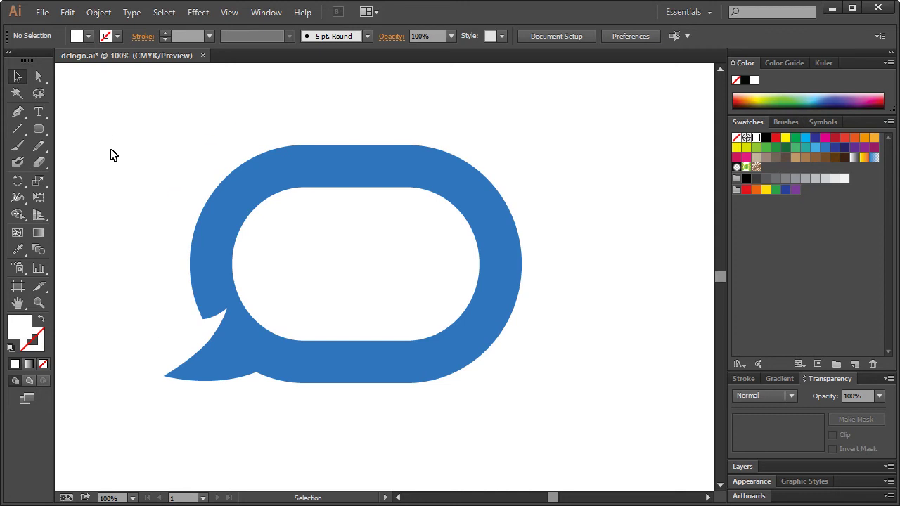
drag(123, 140, 528, 436)
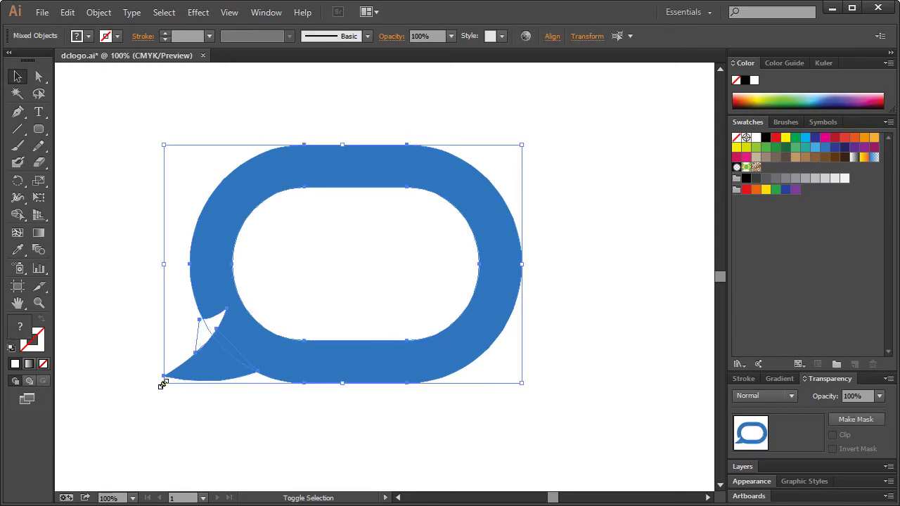
shift+click(217, 372)
drag(212, 349, 300, 341)
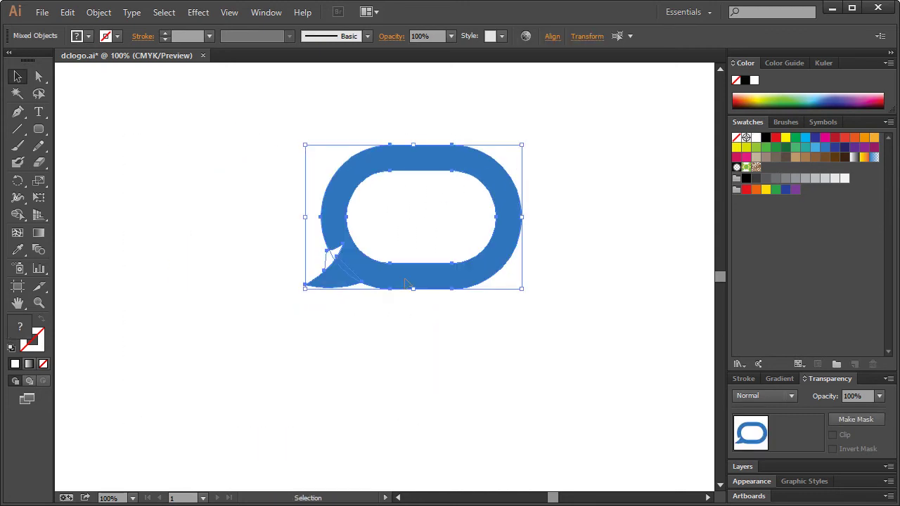
- Move the whole icon down and to the right, and subtract the white notch from the blue ring with Pathfinder's Minus Front
drag(399, 285, 498, 334)
click(426, 343)
click(426, 306)
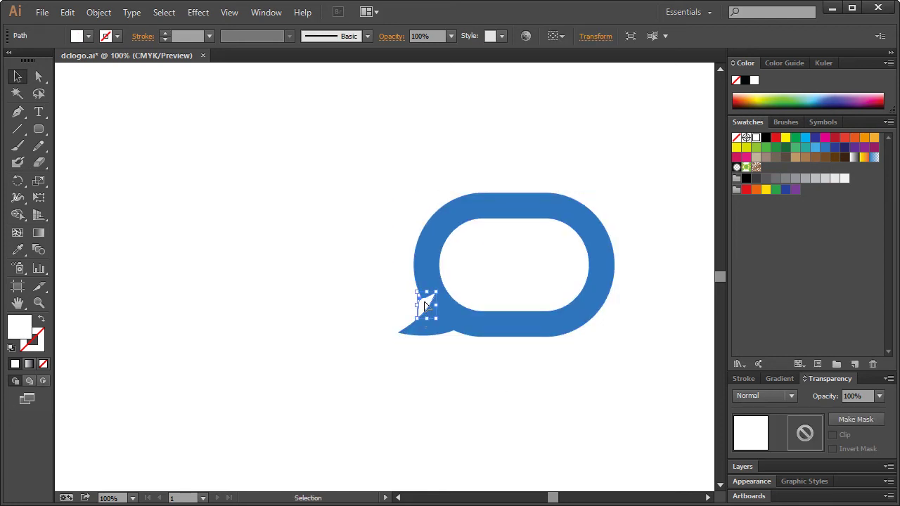
click(199, 18)
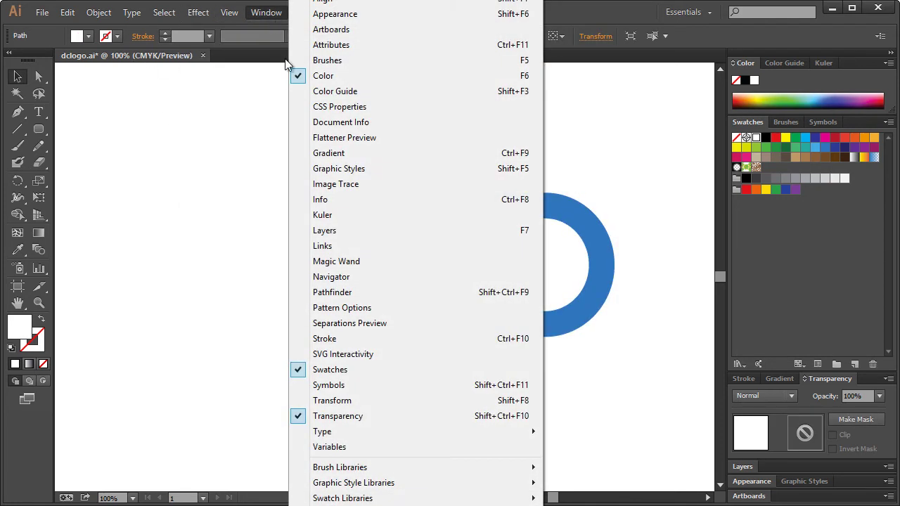
click(352, 293)
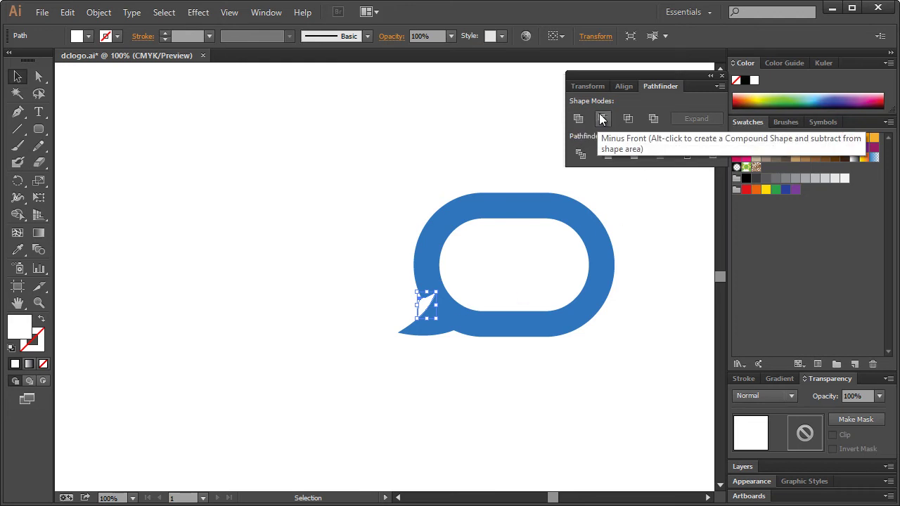
shift+click(552, 324)
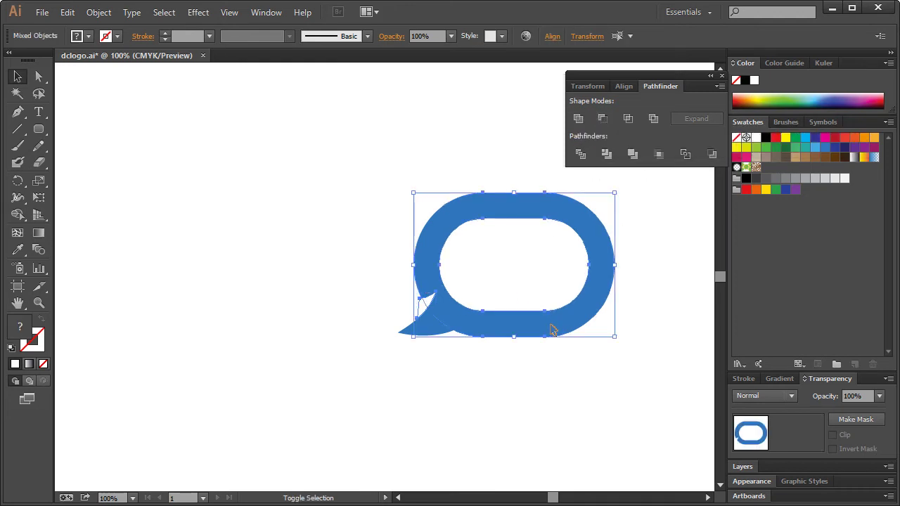
click(602, 119)
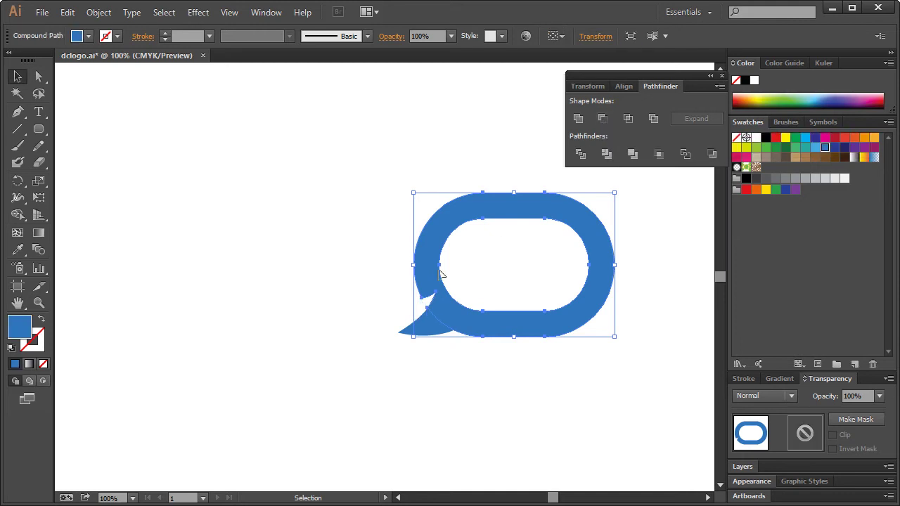
- Unite the tail and the ring into a single shape and deselect it
click(358, 337)
click(424, 333)
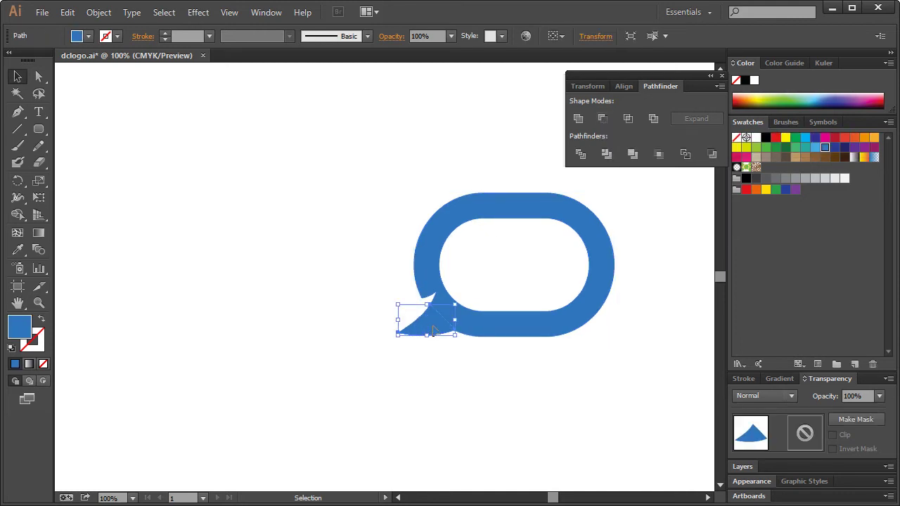
shift+click(522, 333)
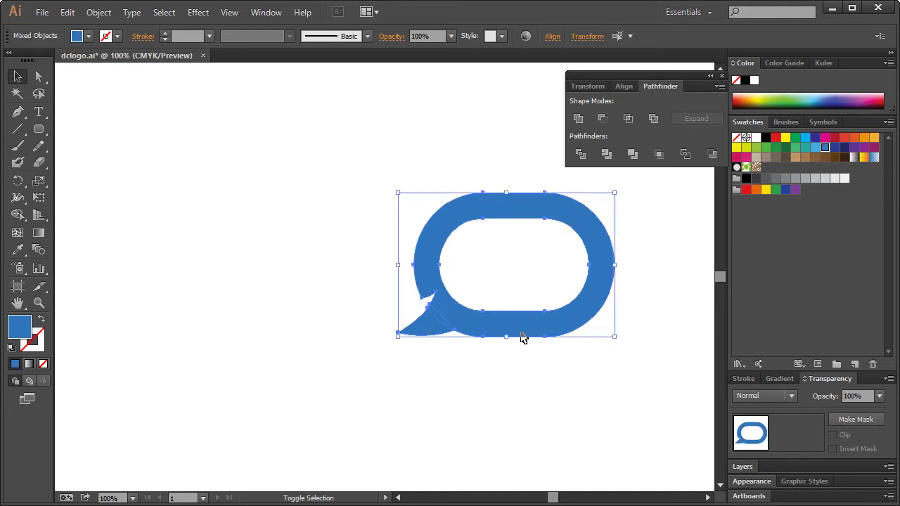
click(578, 119)
click(323, 279)
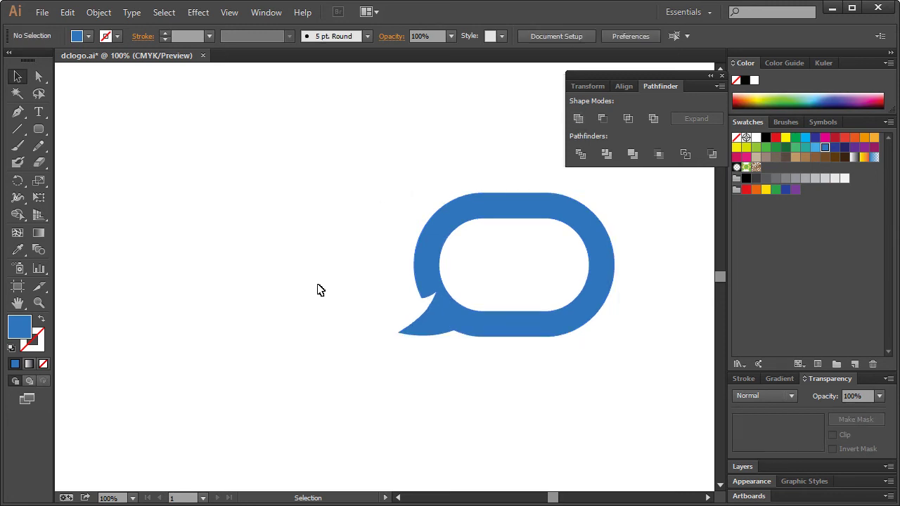
- Delete the stray anchor points on the tail's inner edge below the notch so that the curve runs smoothly
click(39, 303)
drag(402, 288, 461, 322)
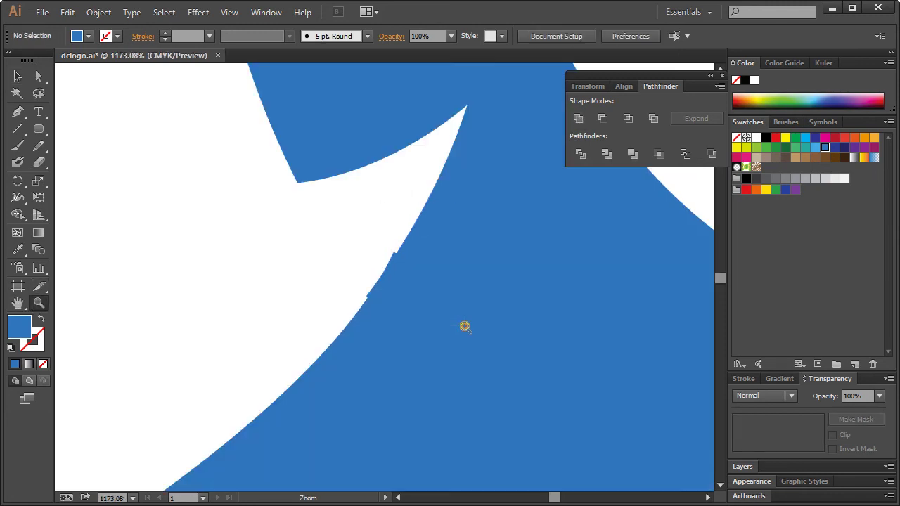
key(a)
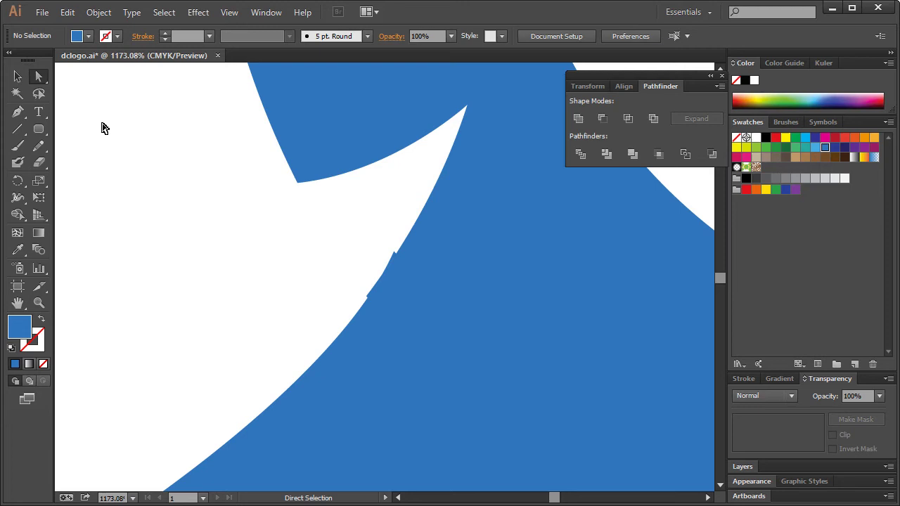
click(395, 255)
click(395, 257)
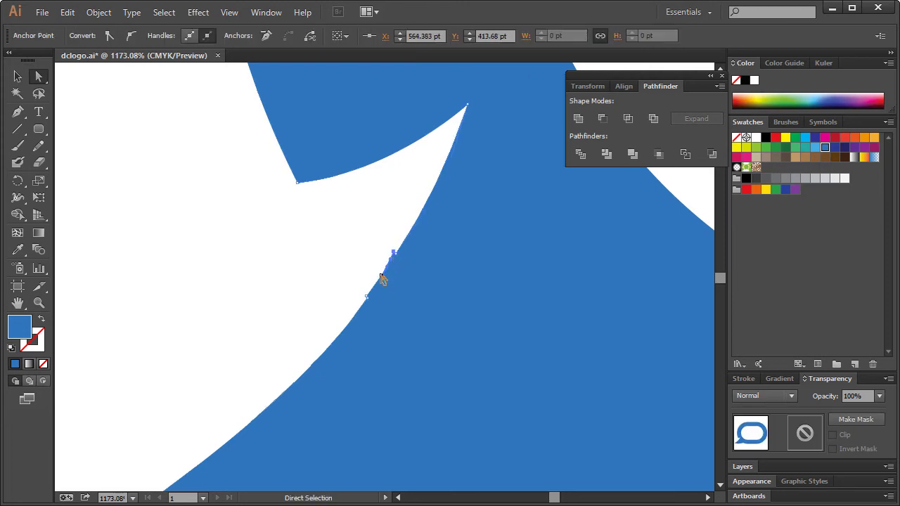
click(324, 277)
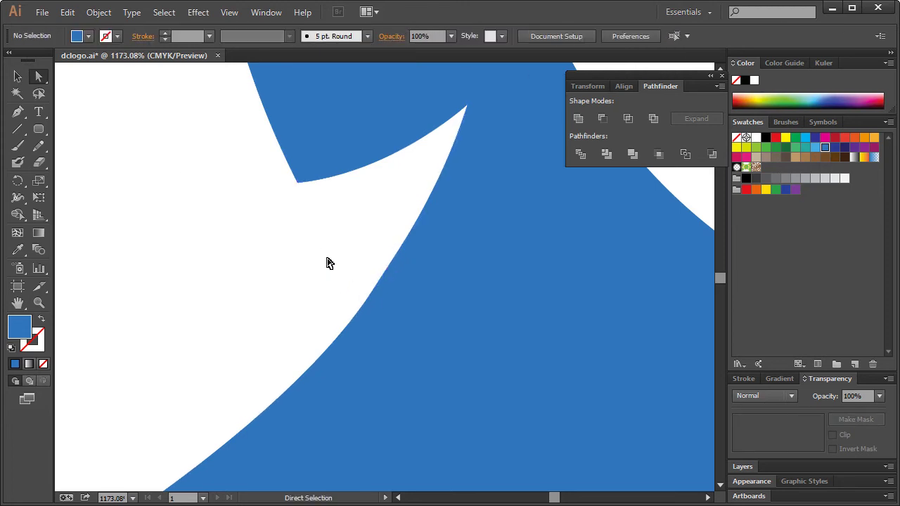
key(ctrl+1)
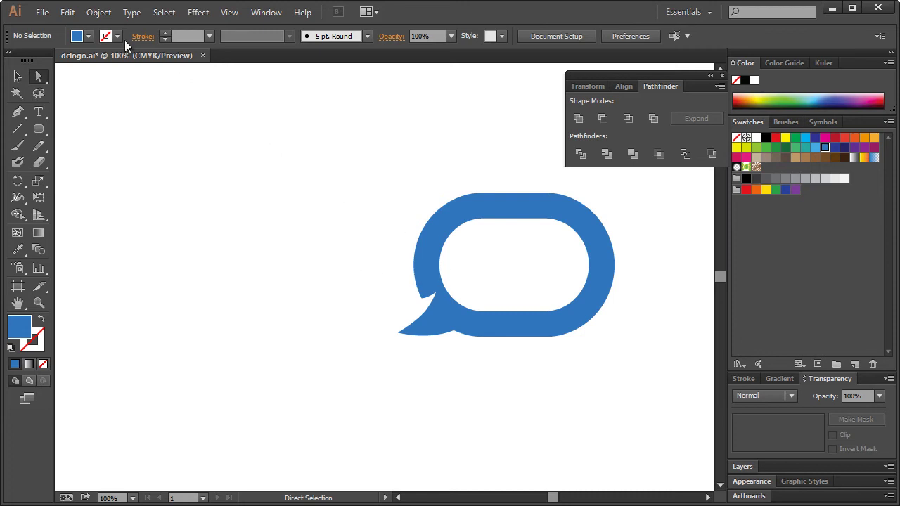
- Save the document as a new Illustrator file named forumlogo with the default Illustrator options
click(41, 12)
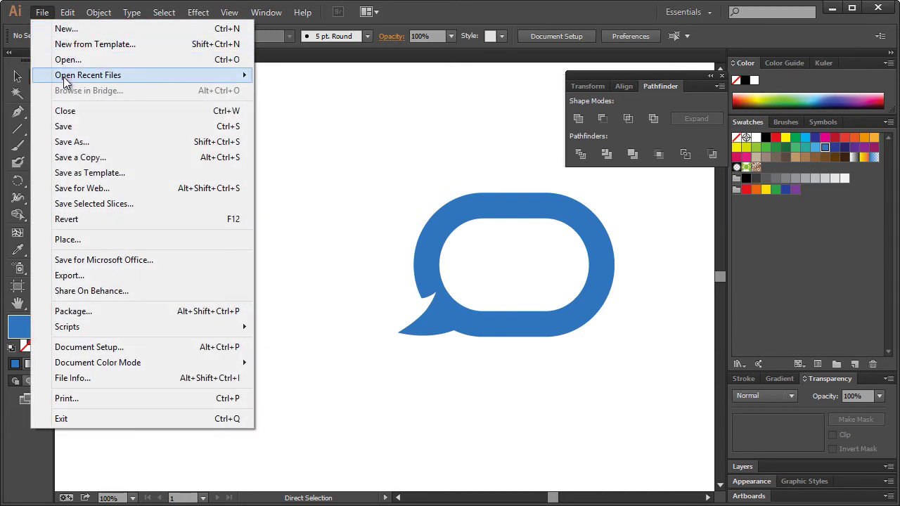
click(387, 169)
click(41, 12)
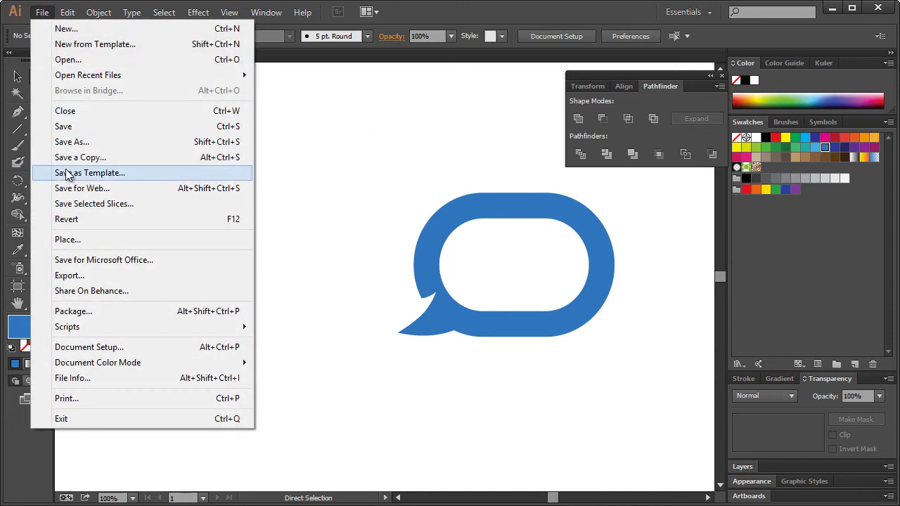
click(81, 142)
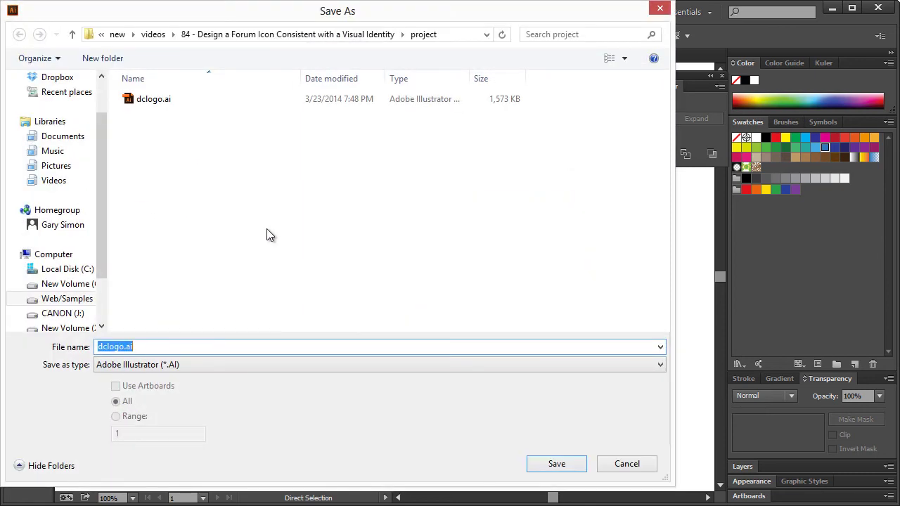
text(forumlogo)
key(Return)
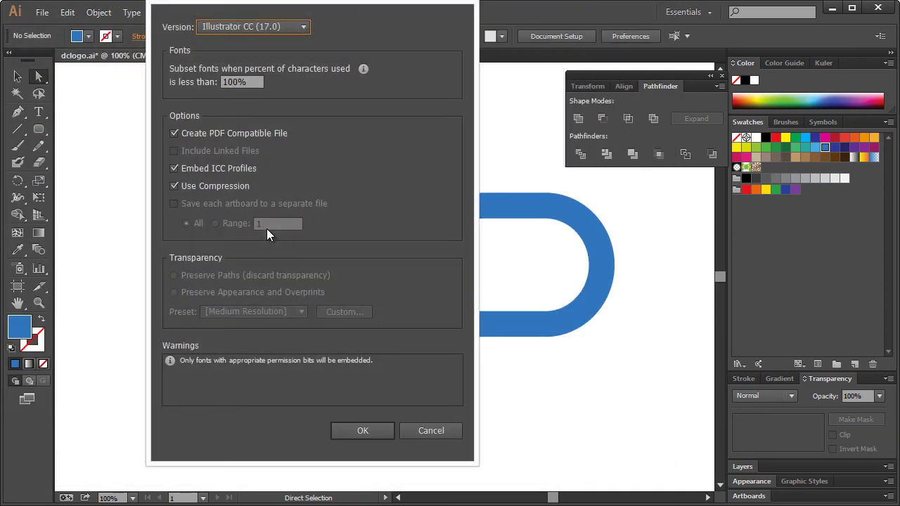
key(Return)
- Open the recent file dclogo.ai, copy its logo, close it and paste the logo into forumlogo.ai
click(42, 12)
mouse_move(105, 75)
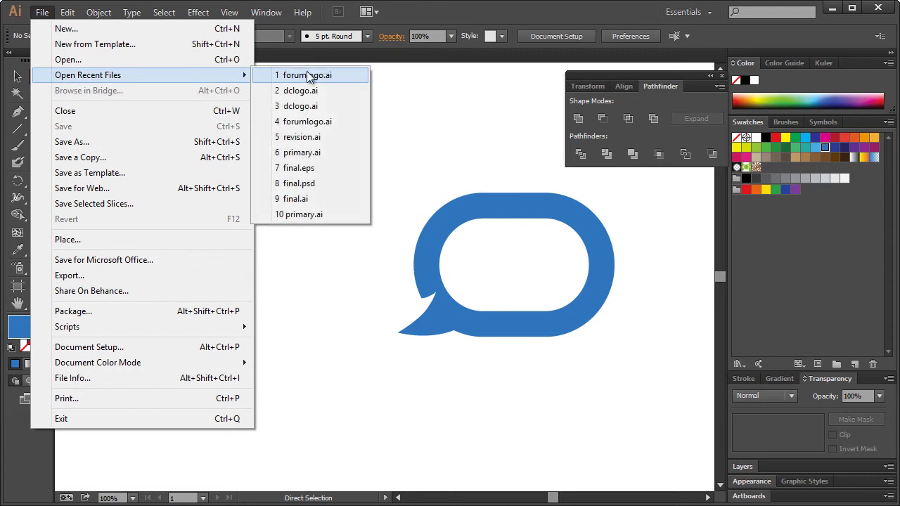
click(311, 83)
drag(223, 206, 506, 405)
click(366, 55)
key(v)
key(ctrl+v)
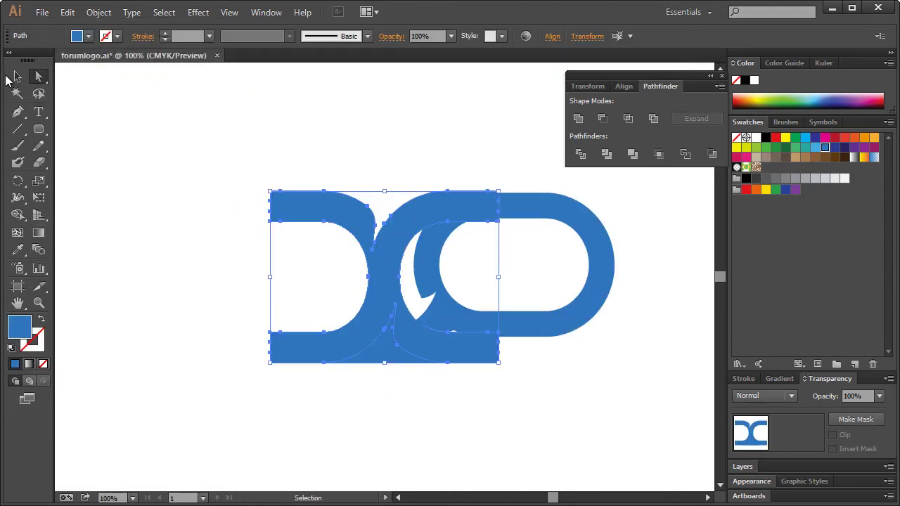
- Scale the pasted logo proportionally to the speech bubble's height and place it to the left of the bubble
drag(499, 364, 440, 319)
drag(379, 208, 459, 222)
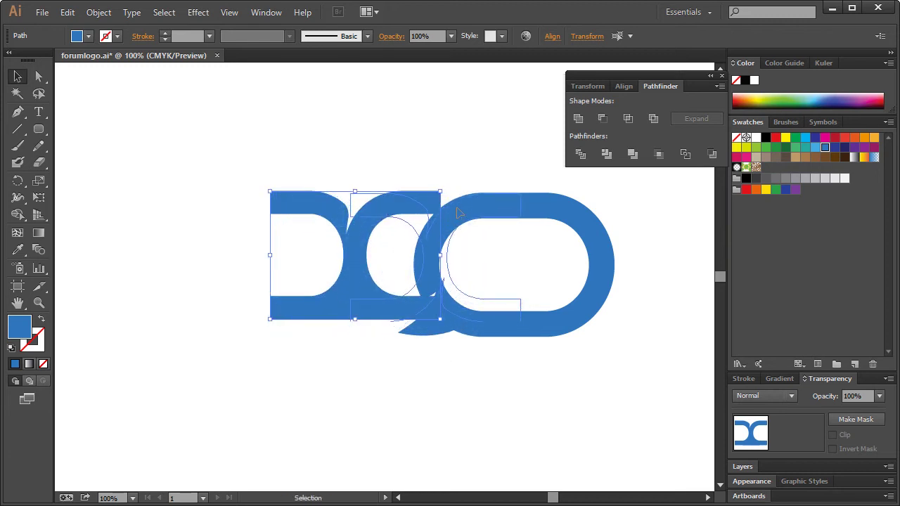
drag(521, 323, 543, 339)
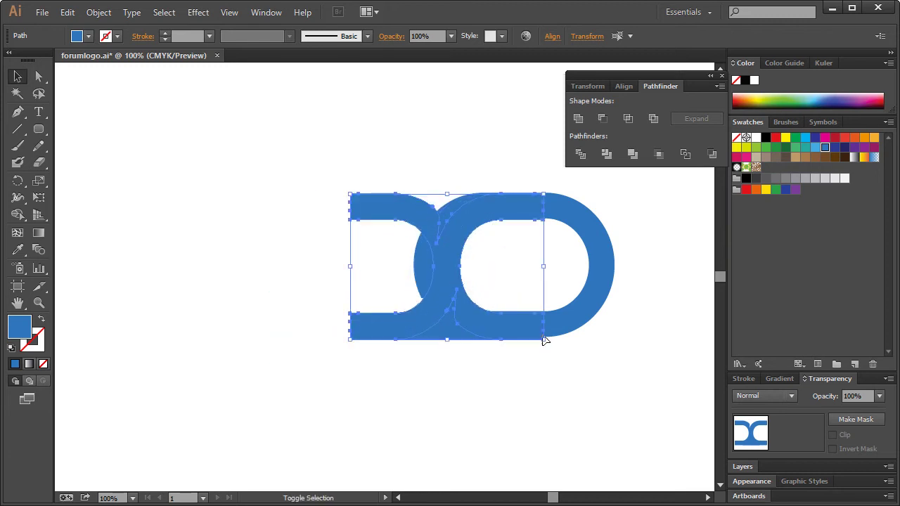
drag(447, 336, 307, 342)
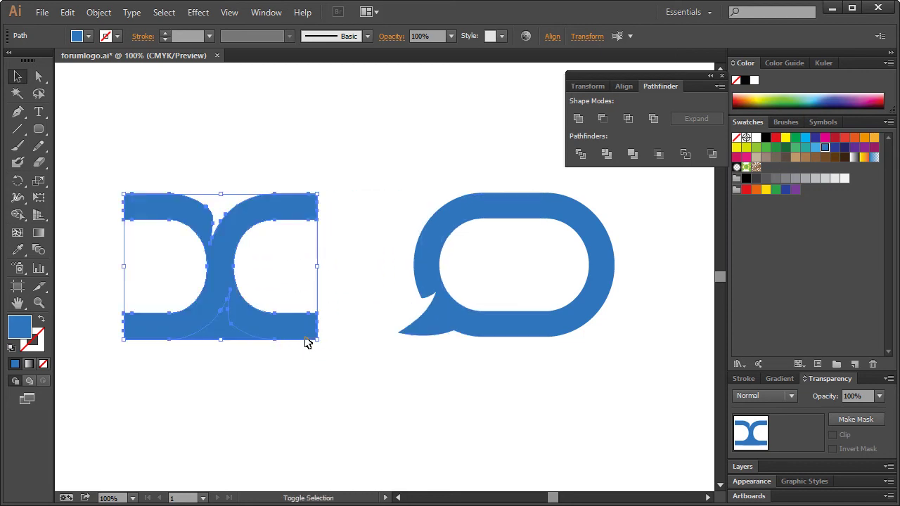
- Select the filler shape at the pasted logo's base and the logo outline, and undo the logo's last move and scaling
click(329, 391)
click(226, 339)
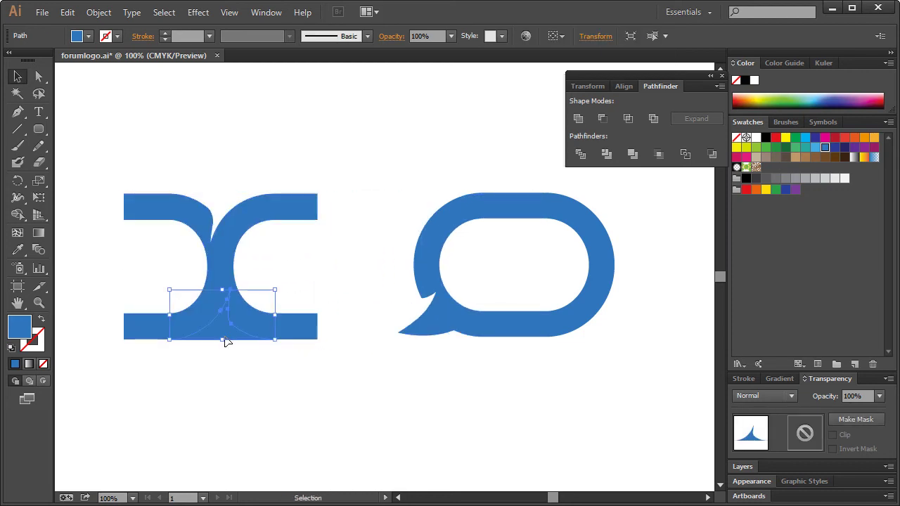
click(226, 343)
click(218, 333)
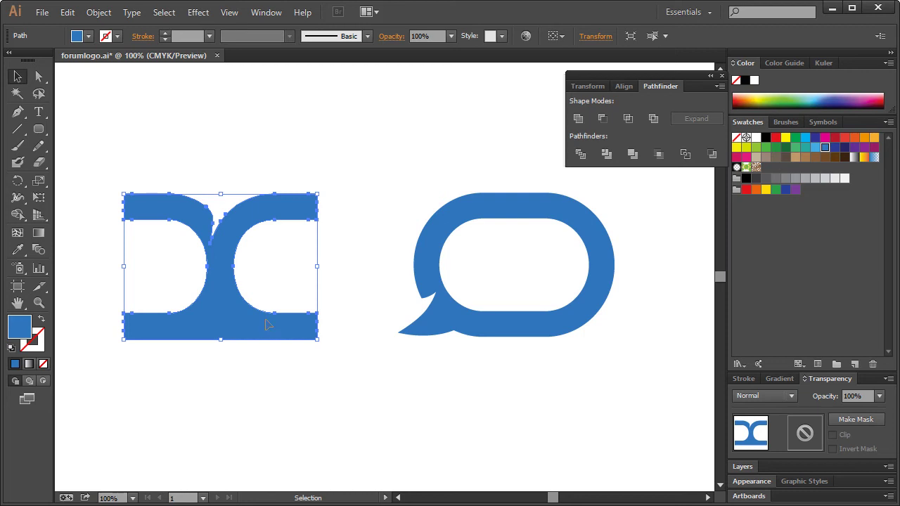
key(ctrl+z)
key(ctrl+z)
key(ctrl+z)
key(ctrl+z)
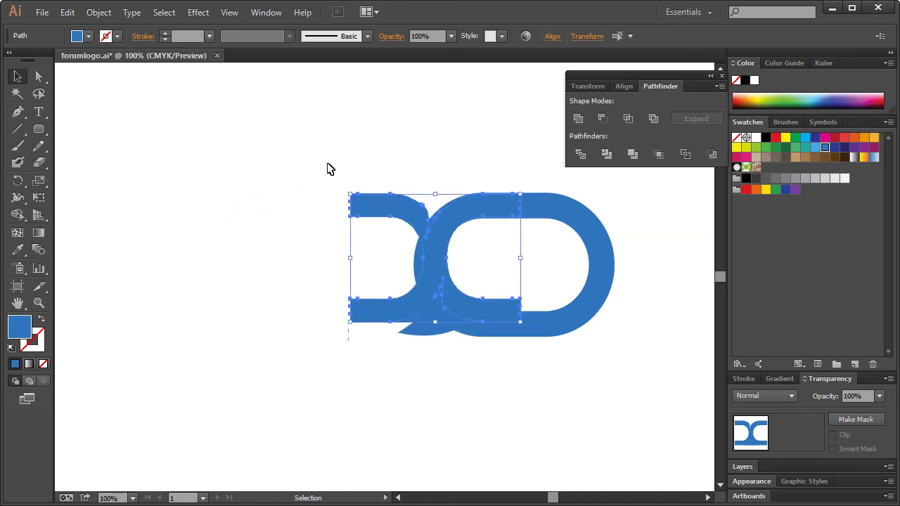
- Delete the pasted logo completely and save the file with only the speech bubble
click(276, 206)
key(ctrl+shift+z)
key(ctrl+shift+z)
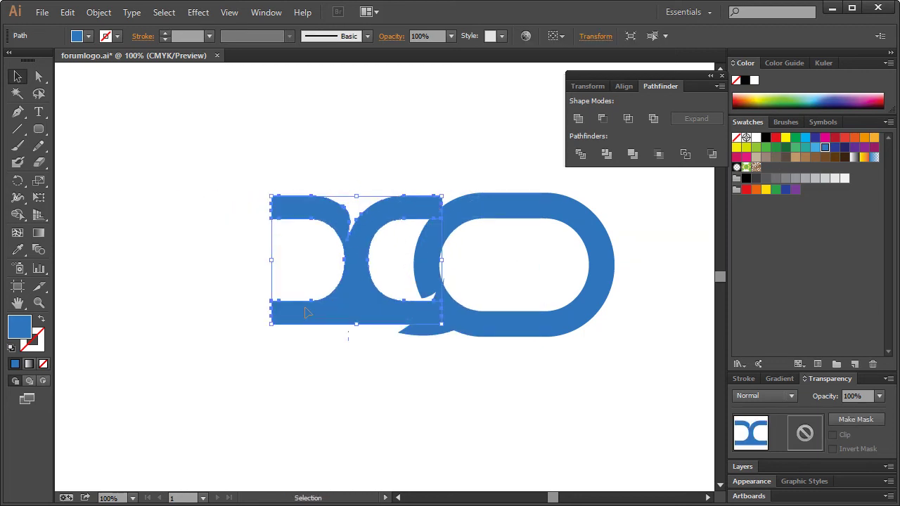
key(Delete)
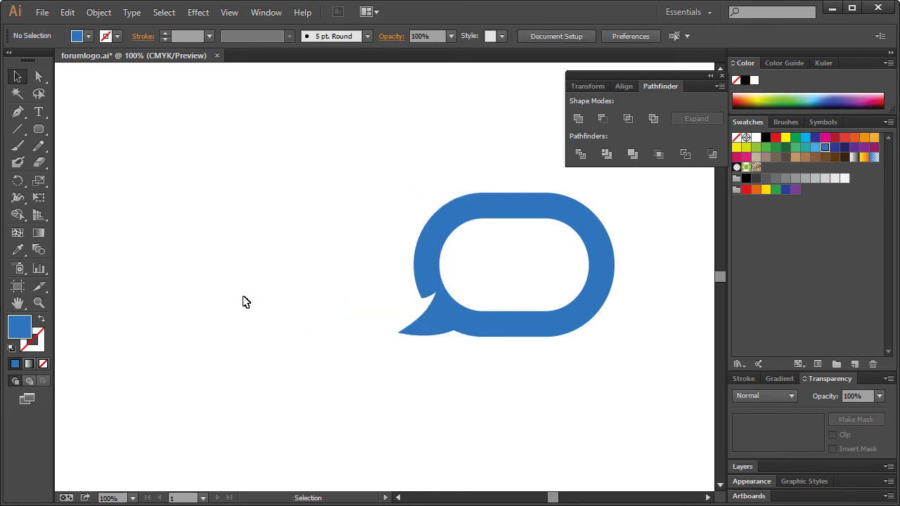
key(ctrl+s)
- Reopen the original dclogo.ai from the recent files, copy its logo and paste it into forumlogo.ai
click(44, 12)
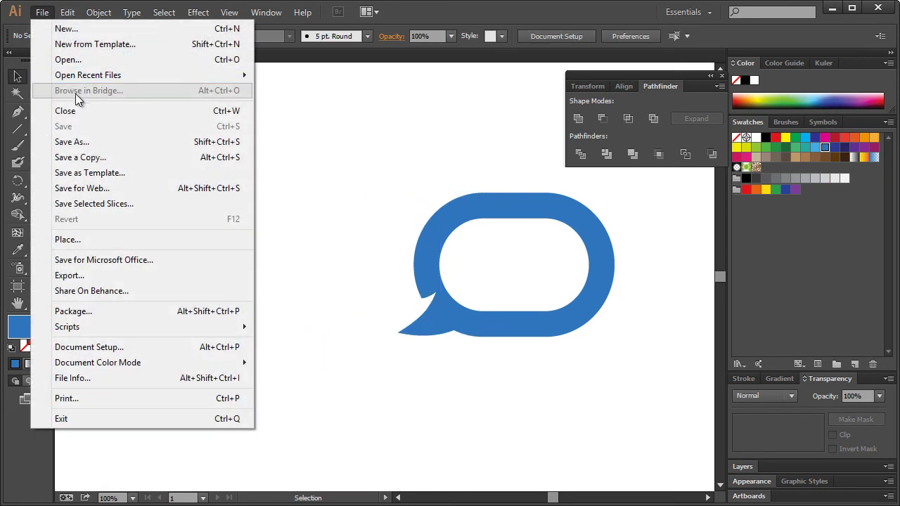
mouse_move(78, 87)
click(294, 73)
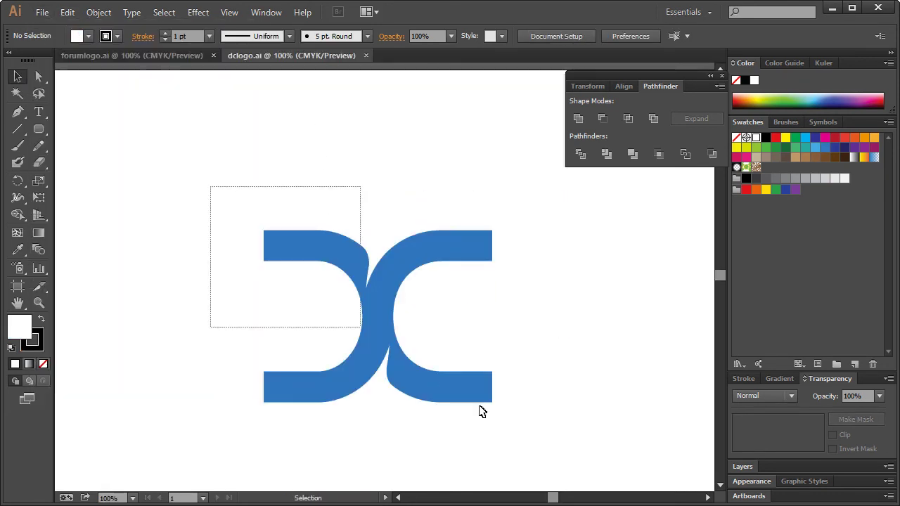
key(ctrl+a)
click(179, 56)
key(ctrl+v)
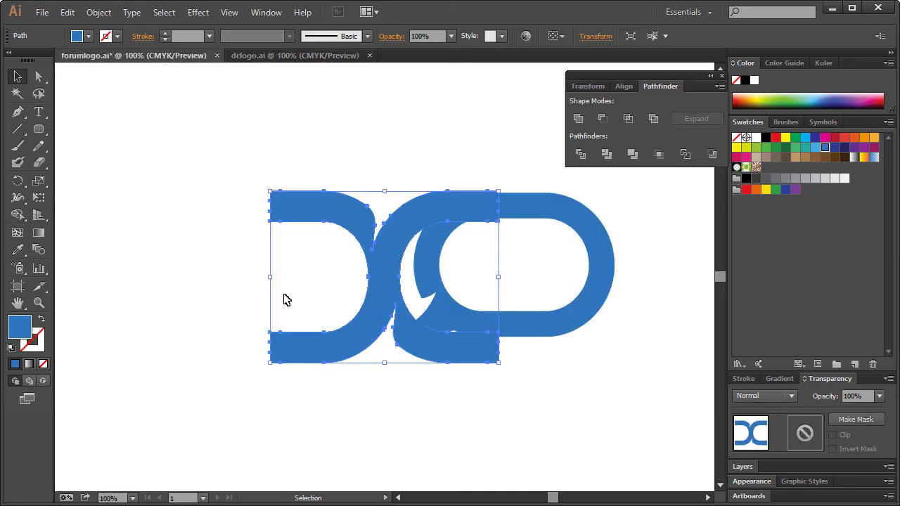
- Scale the pasted logo down proportionally to the speech bubble's height, place it left of the bubble, and close the Pathfinder panel
drag(271, 365, 308, 333)
drag(442, 320, 302, 329)
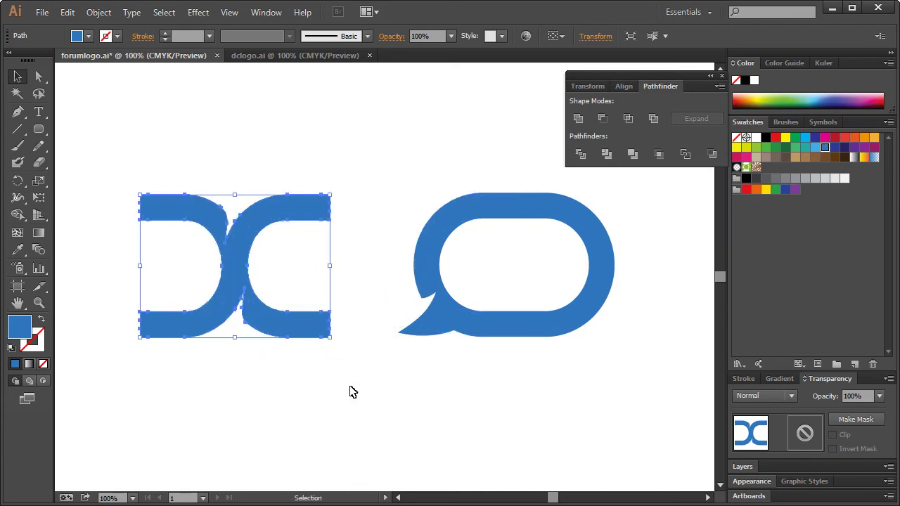
click(351, 392)
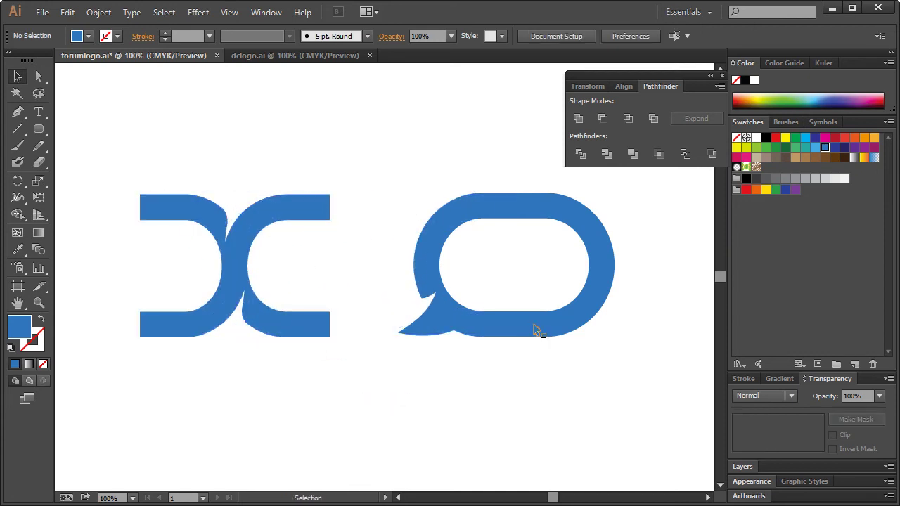
click(722, 76)
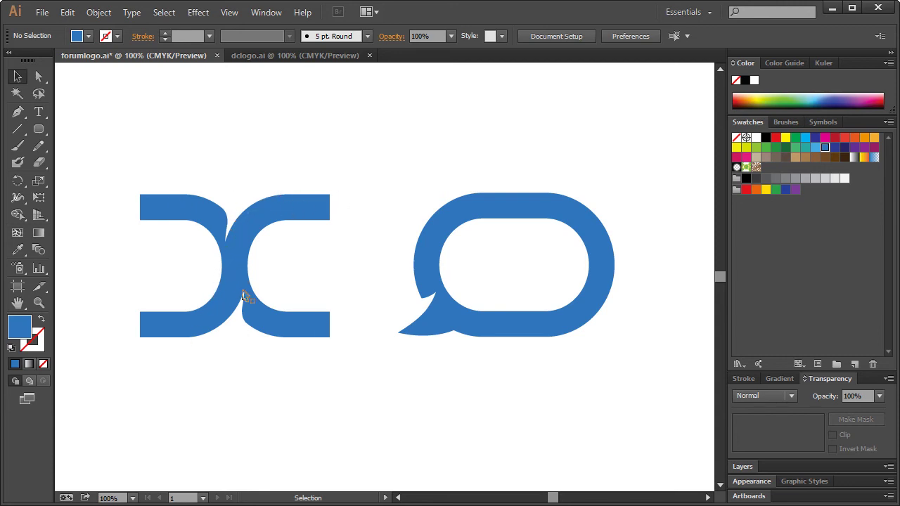
drag(414, 158, 437, 173)
click(126, 445)
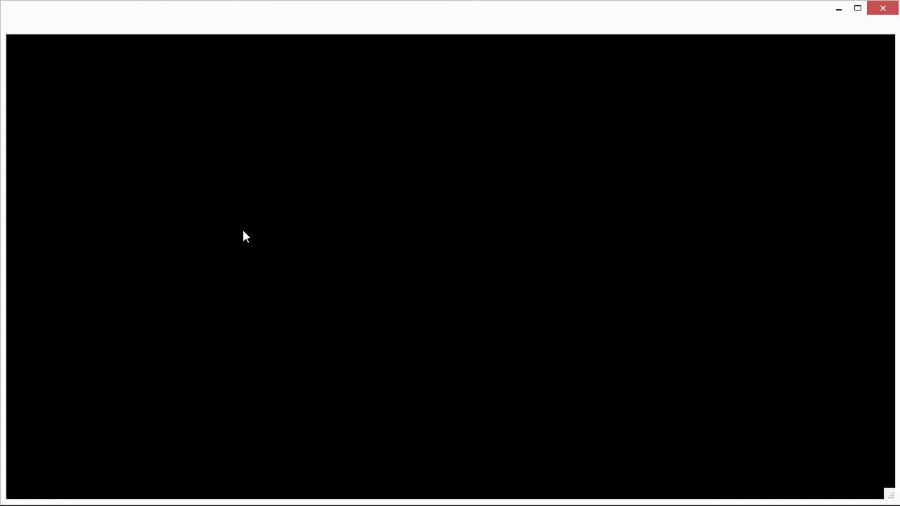
click(269, 45)
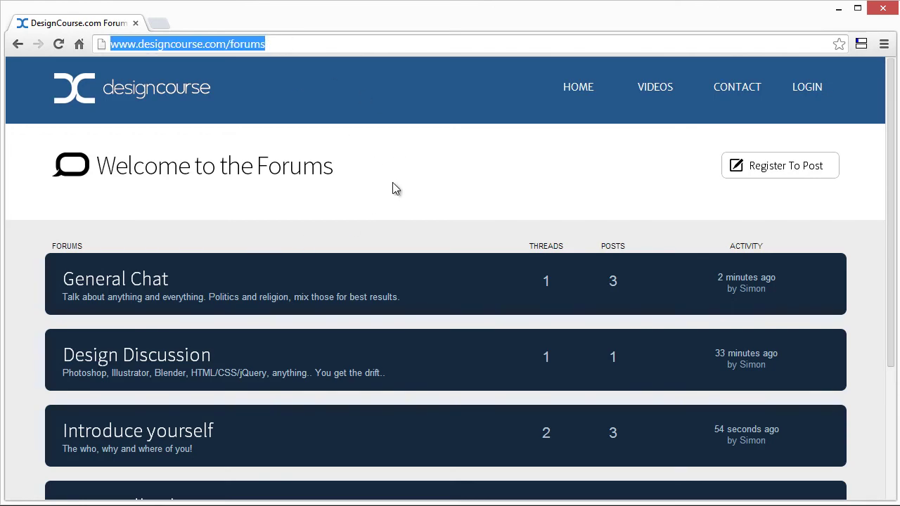
- Look over the forum page's header, icon and category list, and point out the /forums part of the address
click(391, 187)
scroll(600, 203, down, 3)
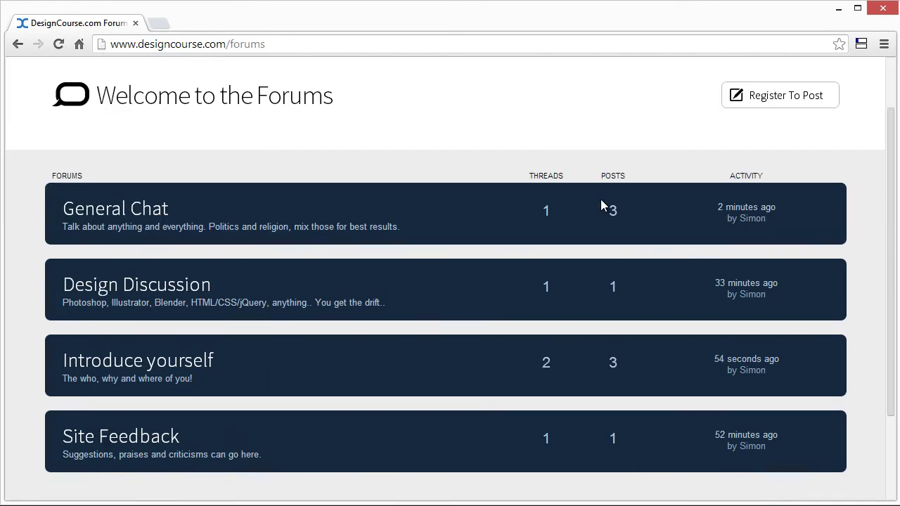
scroll(600, 202, up, 3)
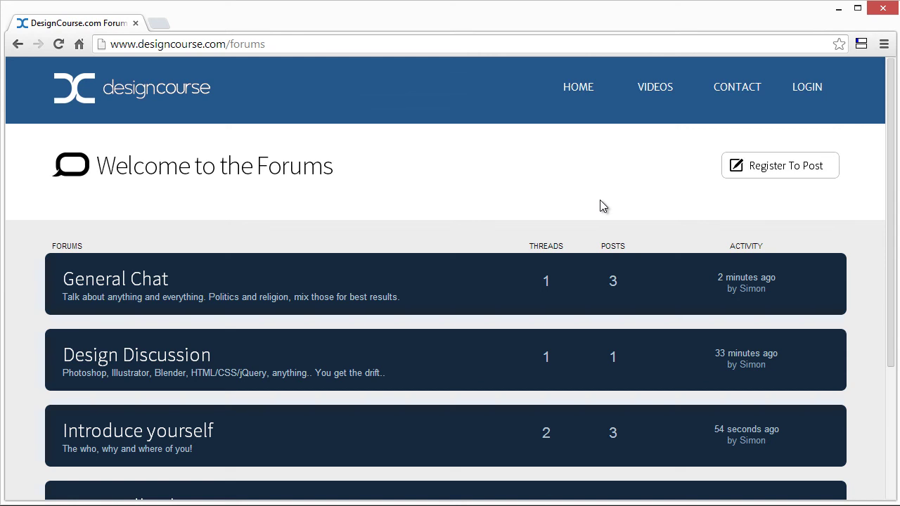
scroll(542, 204, down, 1)
scroll(542, 203, up, 1)
click(277, 47)
click(275, 46)
drag(228, 45, 274, 46)
click(277, 47)
- Log in to the forum as an existing member through the registration dialog, using the prefilled username and password
click(743, 169)
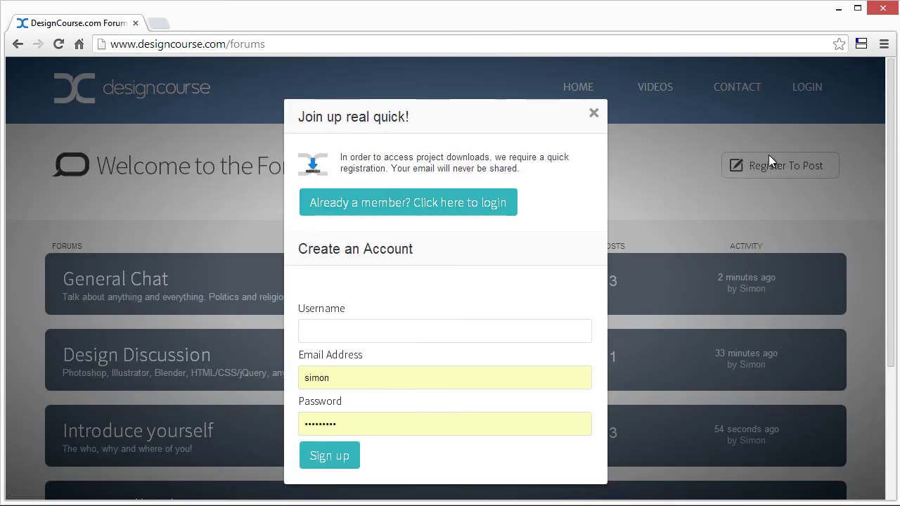
click(418, 210)
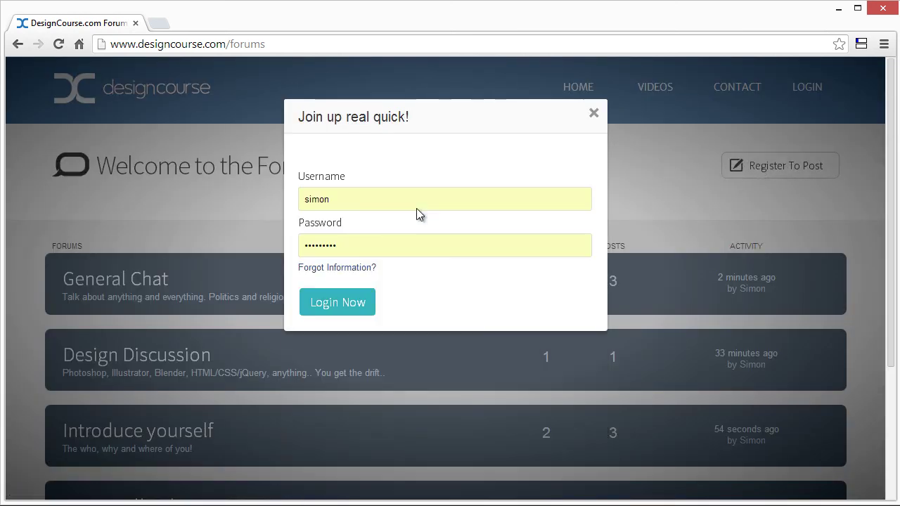
click(361, 298)
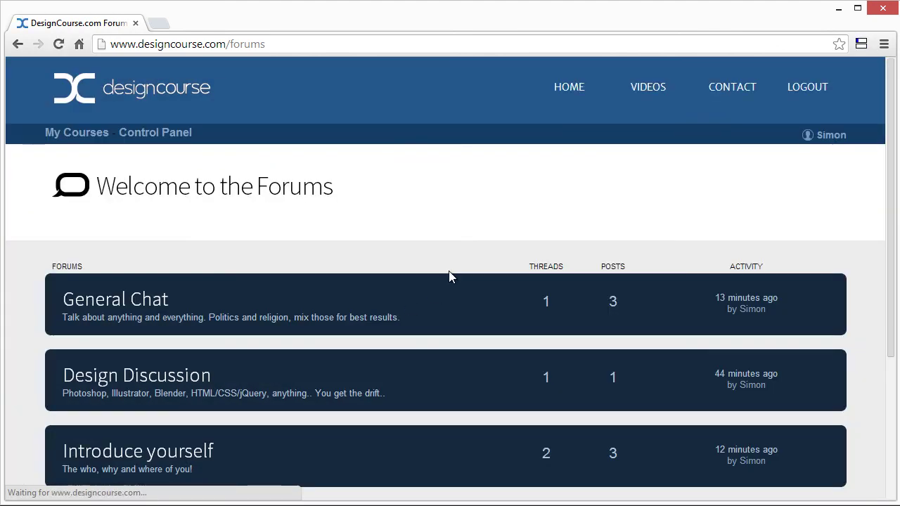
- View the speech-bubble icon and thread list in the General Chat forum, and return to the forum home
scroll(443, 210, down, 1)
scroll(407, 201, down, 1)
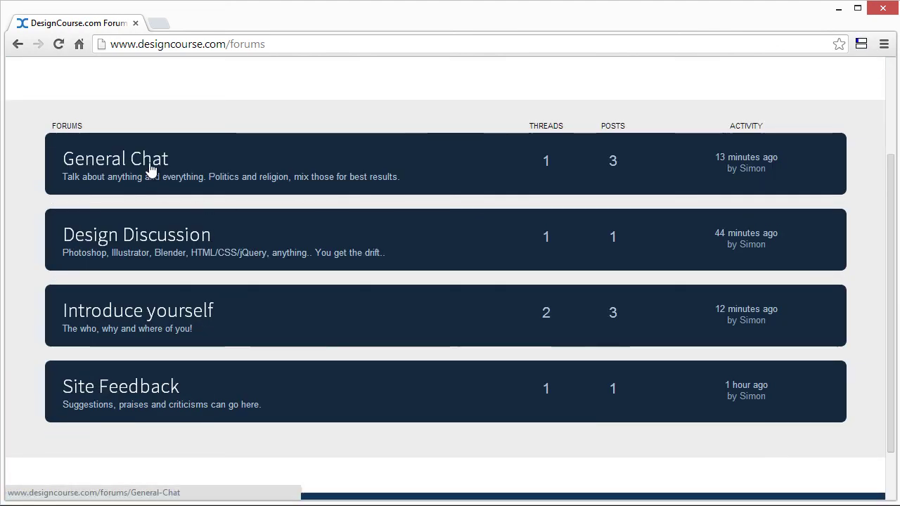
scroll(151, 176, up, 1)
click(157, 226)
scroll(327, 267, down, 1)
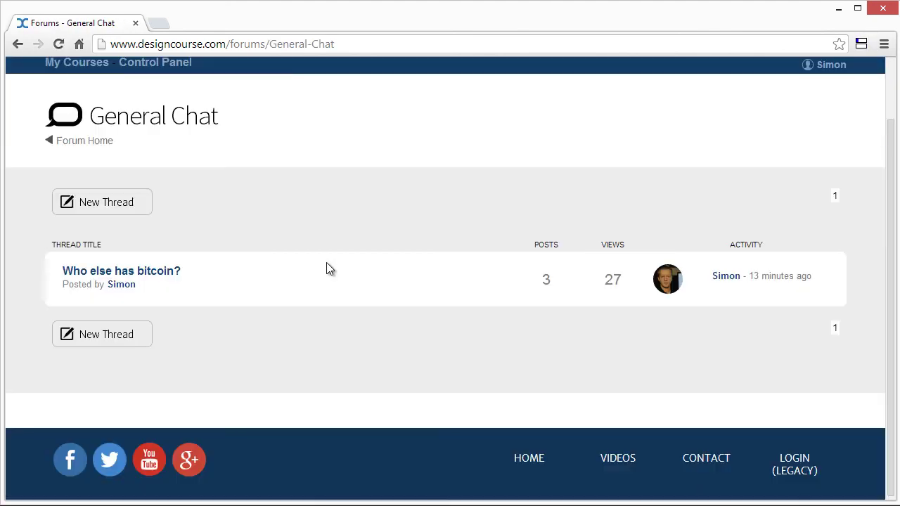
click(97, 143)
- Open the "New To This Site" thread in the Introduce yourself forum and look through its posts
scroll(279, 230, down, 1)
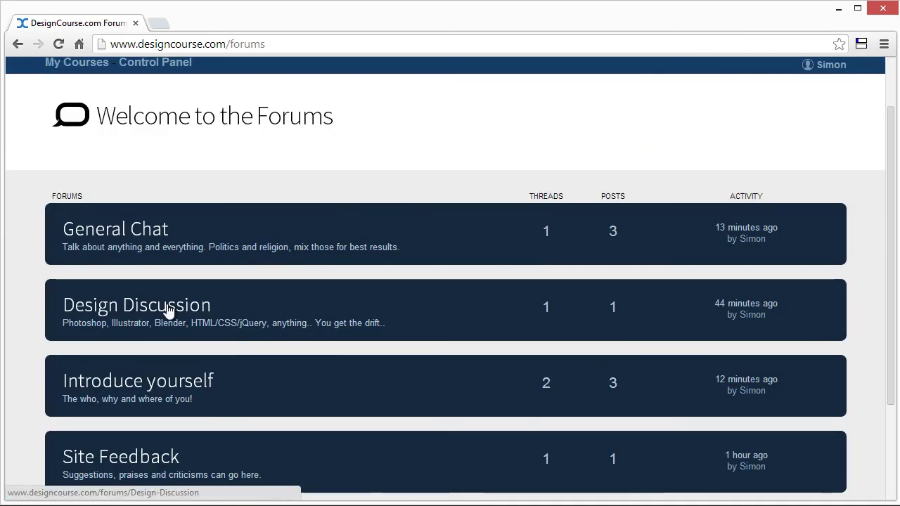
scroll(203, 380, down, 1)
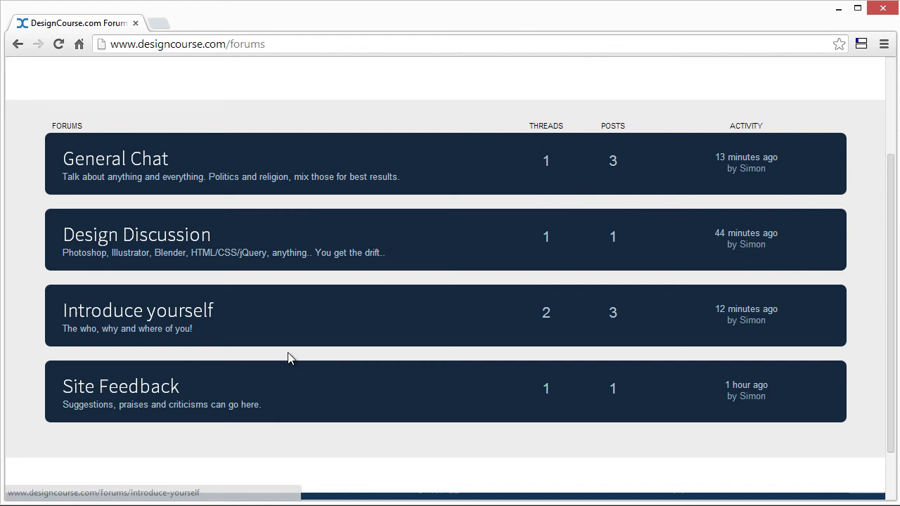
click(178, 314)
scroll(295, 324, down, 2)
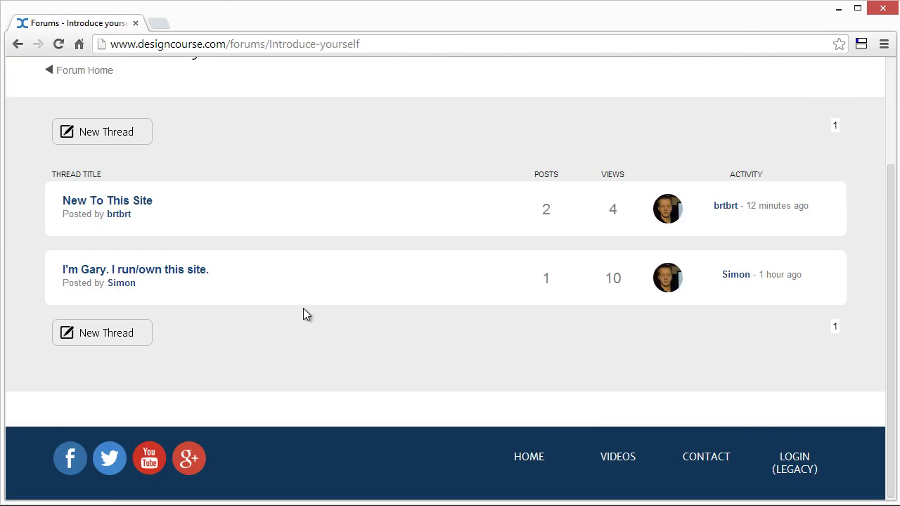
click(87, 204)
scroll(462, 247, down, 4)
scroll(453, 244, up, 3)
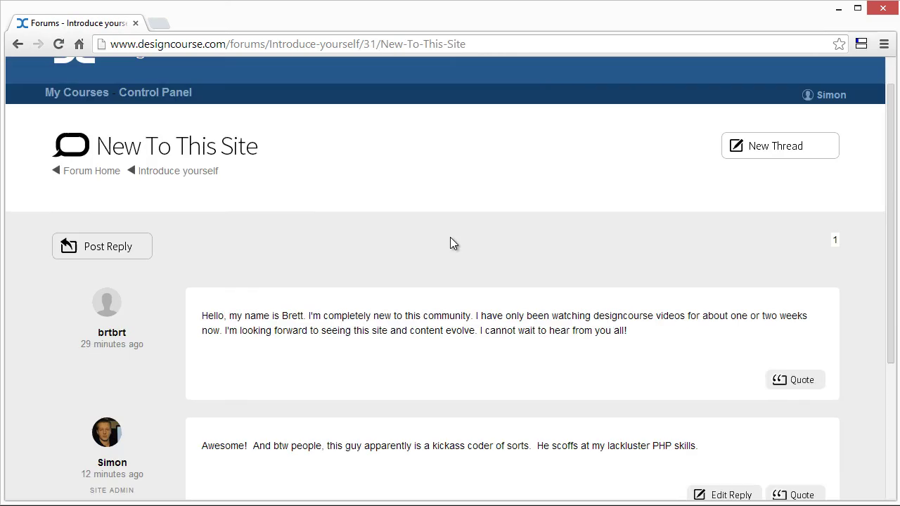
- Go back to the main forum page and review the icon beside the welcome heading and the forum categories
click(18, 44)
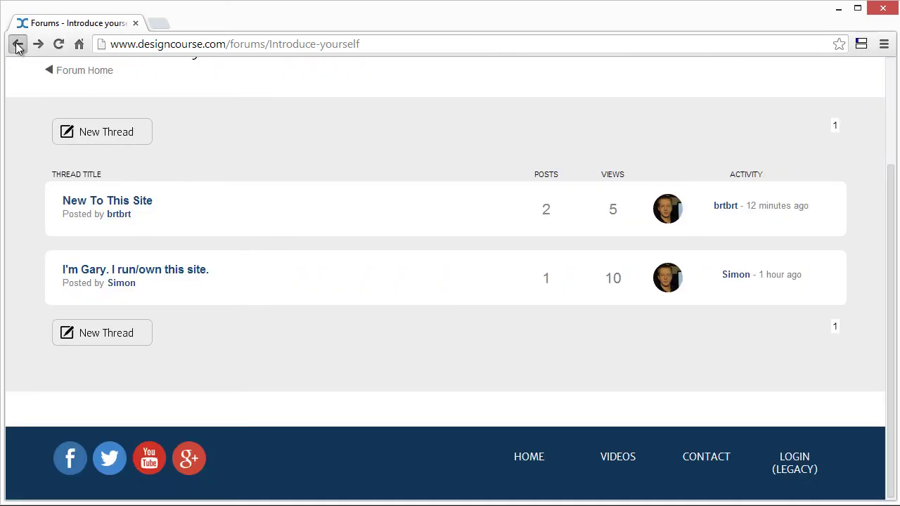
click(18, 43)
scroll(344, 200, up, 2)
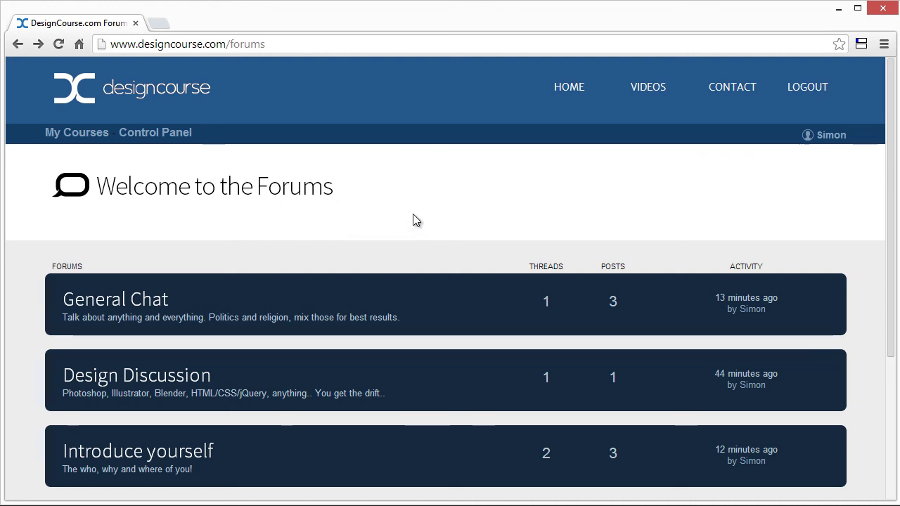
scroll(414, 221, down, 2)
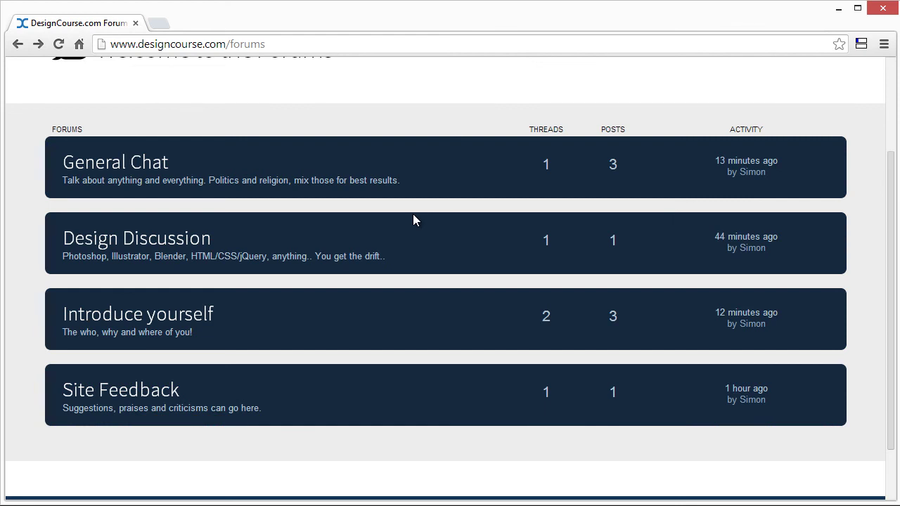
scroll(414, 221, up, 1)
scroll(413, 221, down, 1)
scroll(377, 204, up, 1)
scroll(386, 207, down, 1)
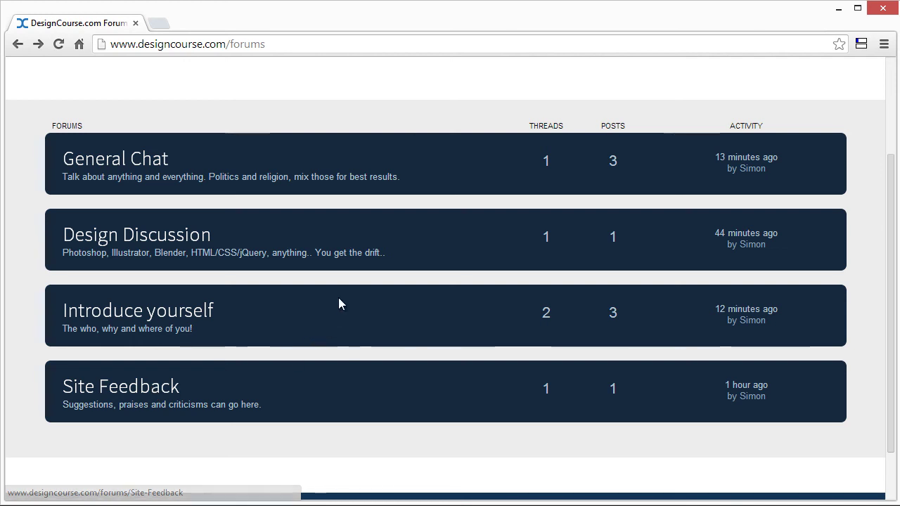
scroll(346, 281, up, 2)
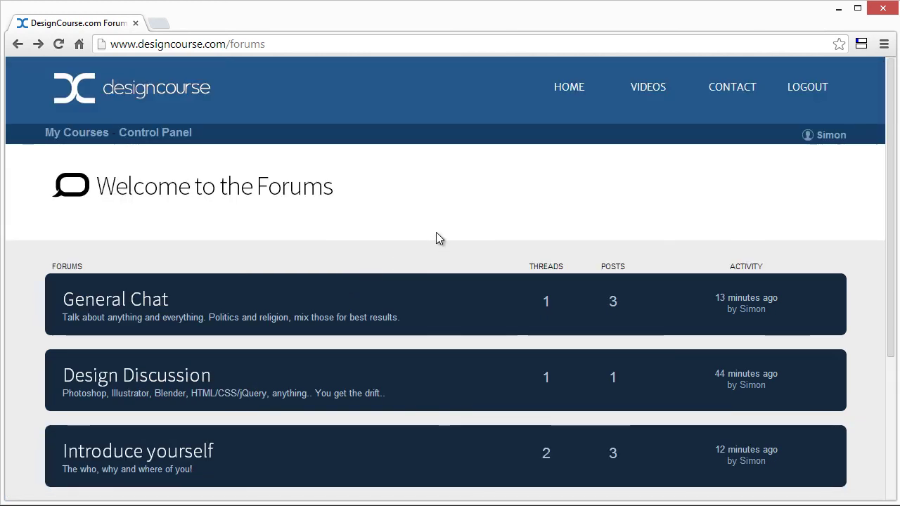